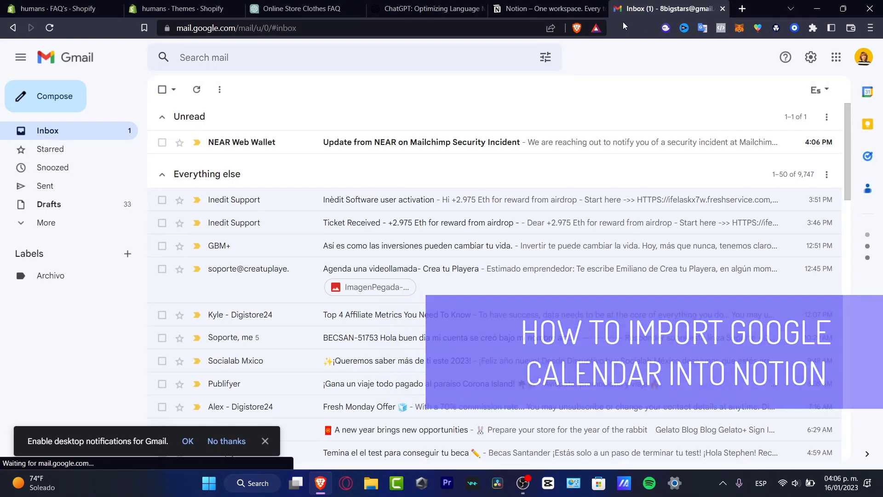
Step: Open Gmail's Calendar side panel beside the inbox, showing the Mon, Jan 16 schedule
click(558, 12)
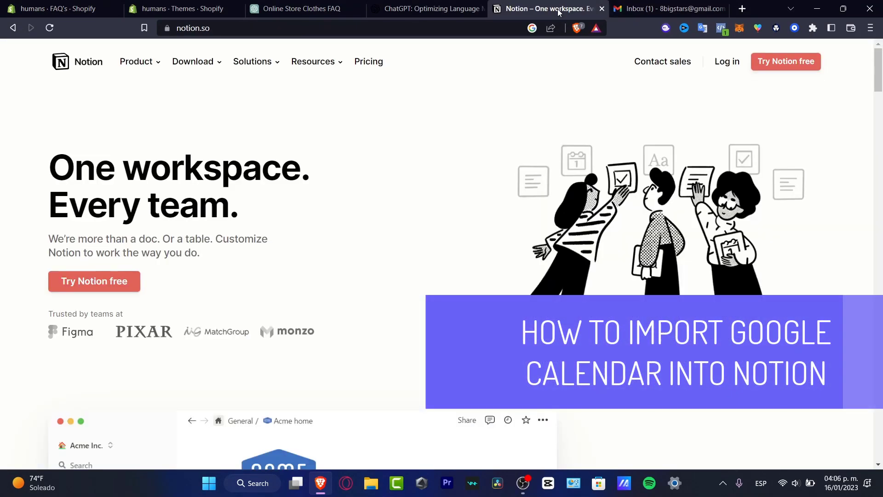
click(684, 5)
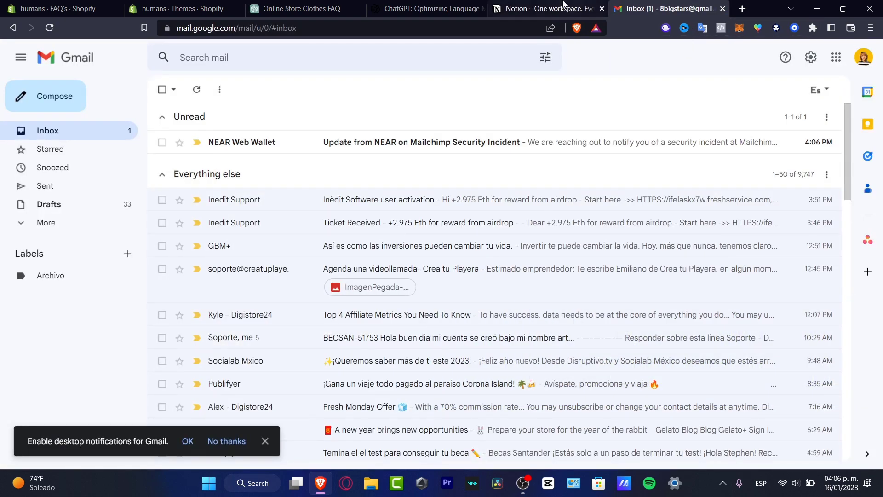
click(547, 9)
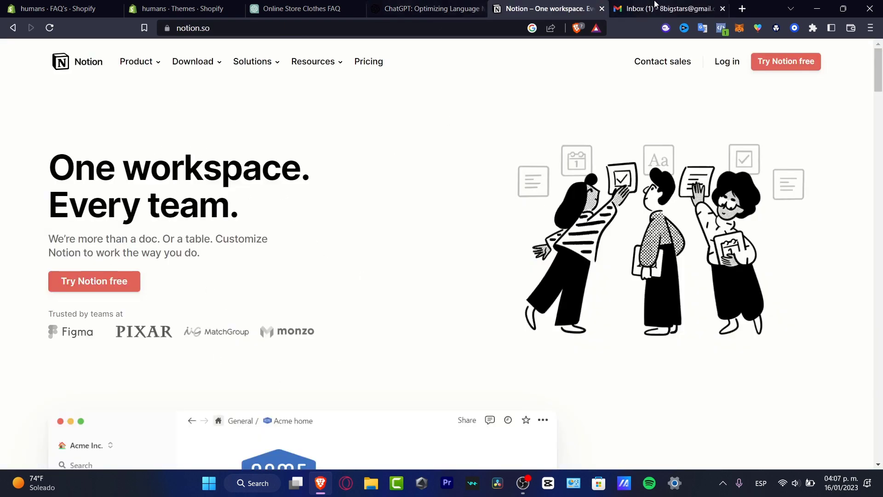
click(671, 6)
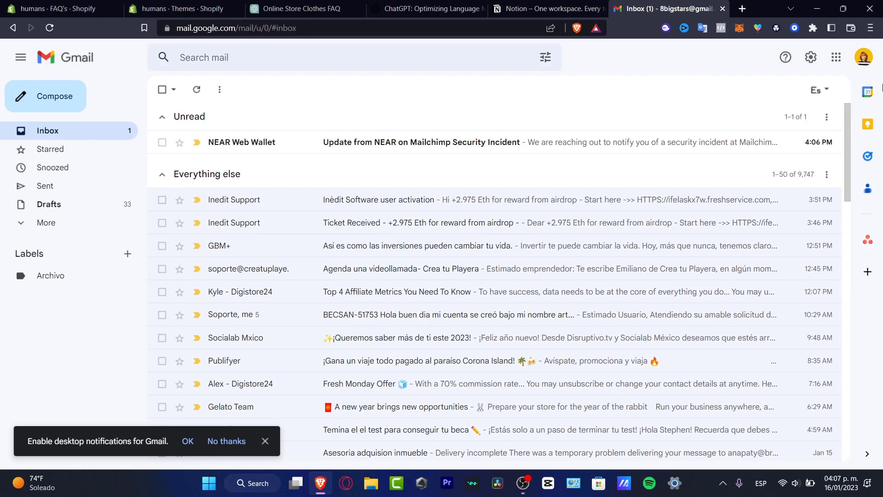
click(868, 92)
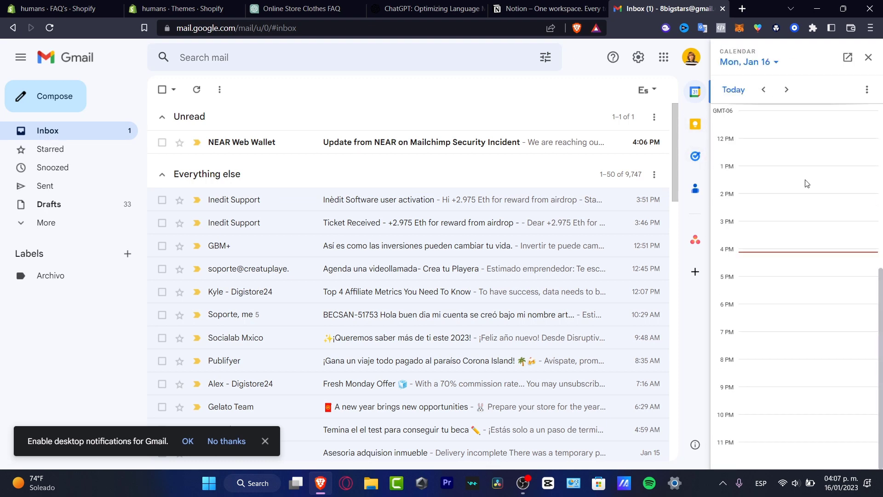
Step: Check January 2023 in the calendar's month picker, then move to the Notion homepage
scroll(805, 183, up, 7)
click(777, 64)
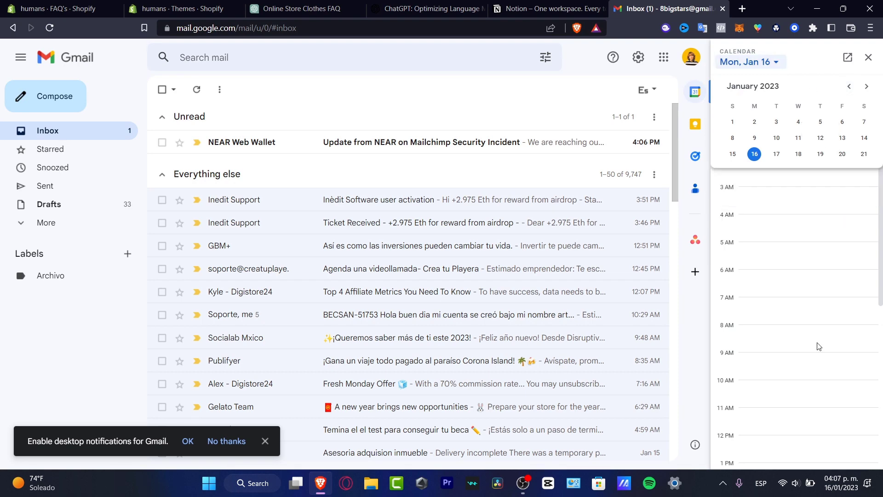
click(545, 8)
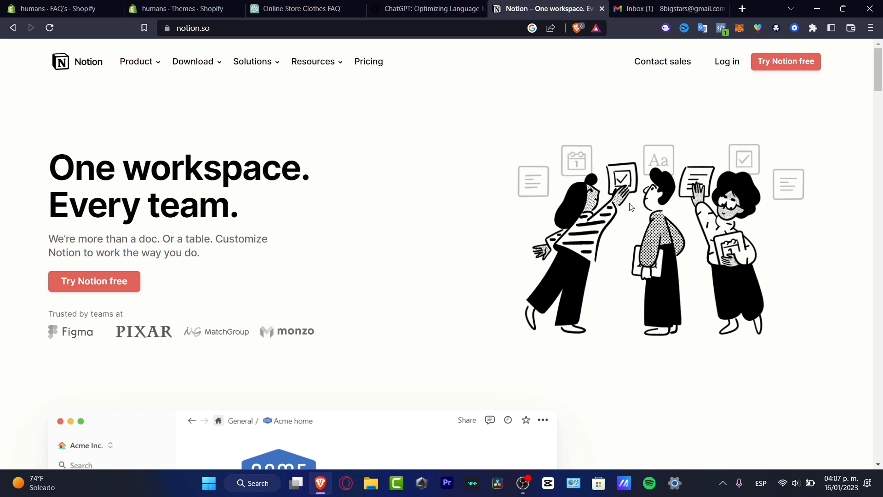
Step: Log in to Notion with Continue with Google, choosing the Google account
click(741, 60)
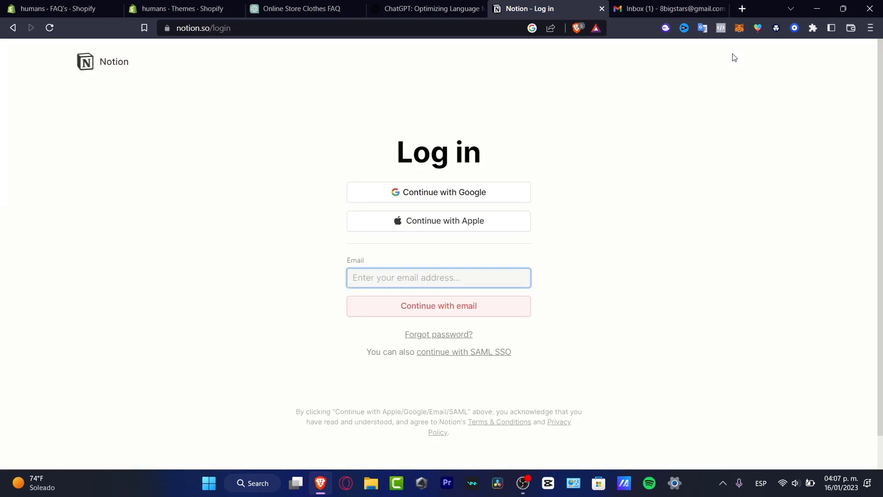
click(482, 202)
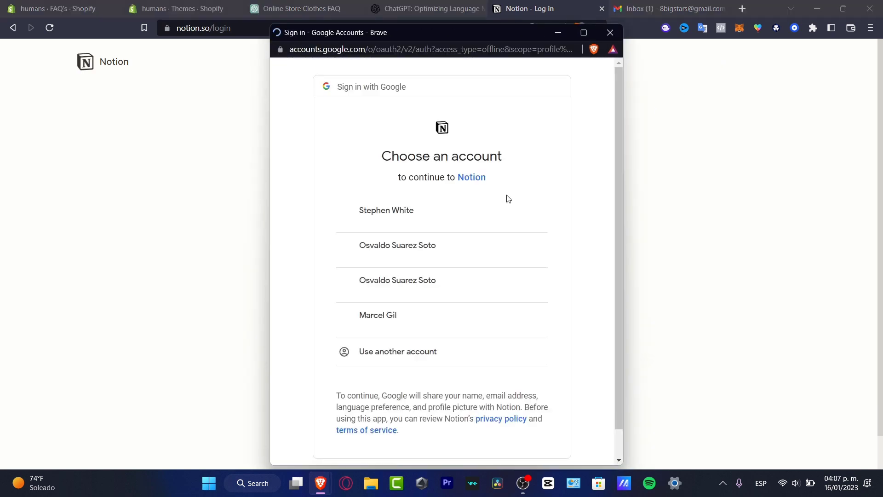
click(520, 224)
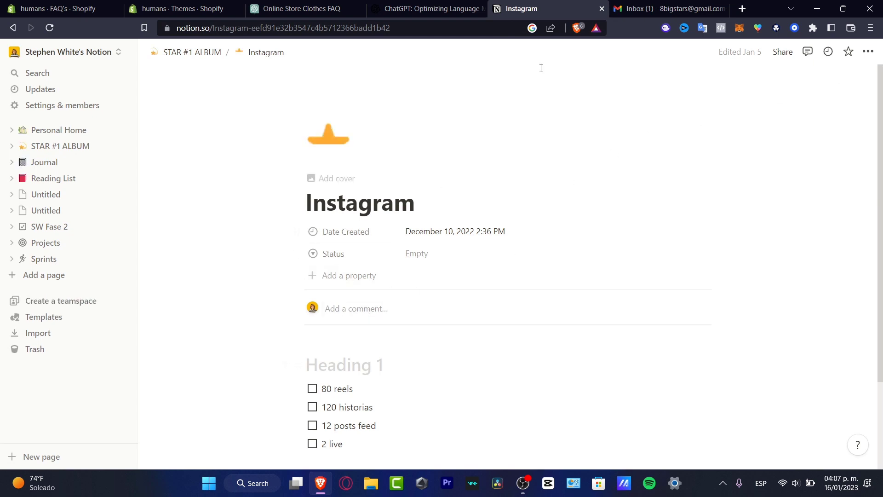
Step: Scroll through Notion's Templates gallery categories, then start a new browser tab
click(67, 51)
click(83, 401)
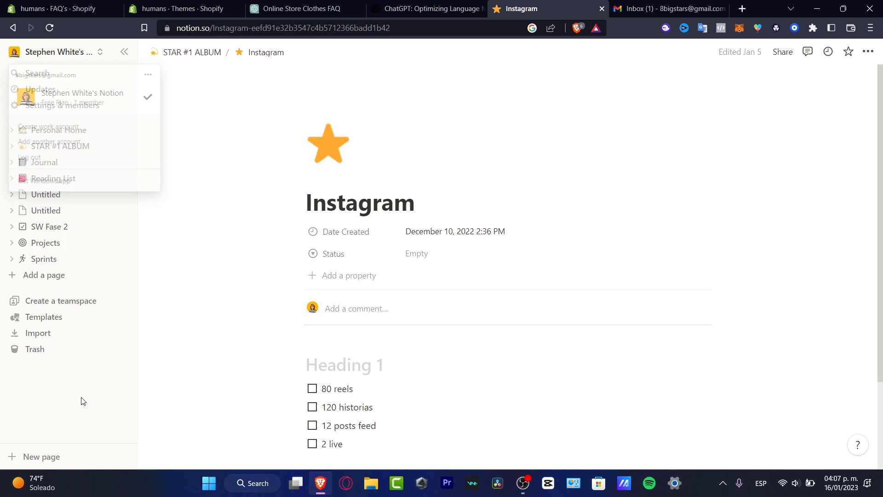
click(78, 319)
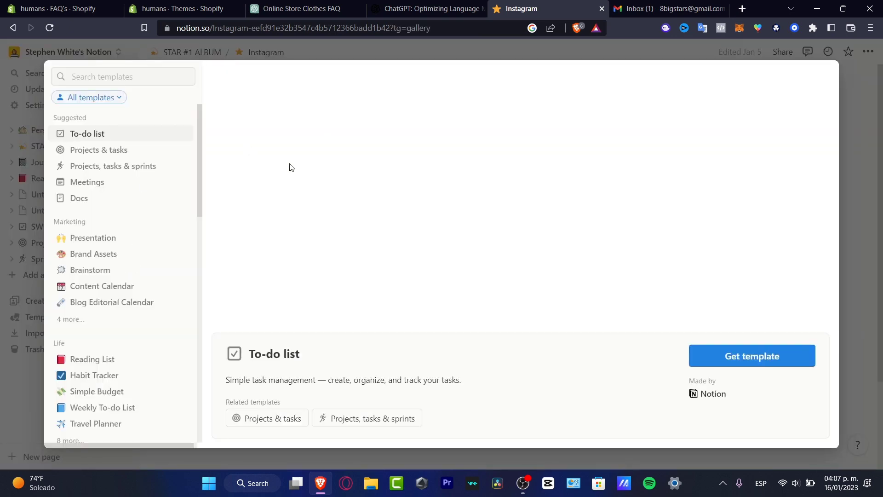
scroll(122, 308, down, 7)
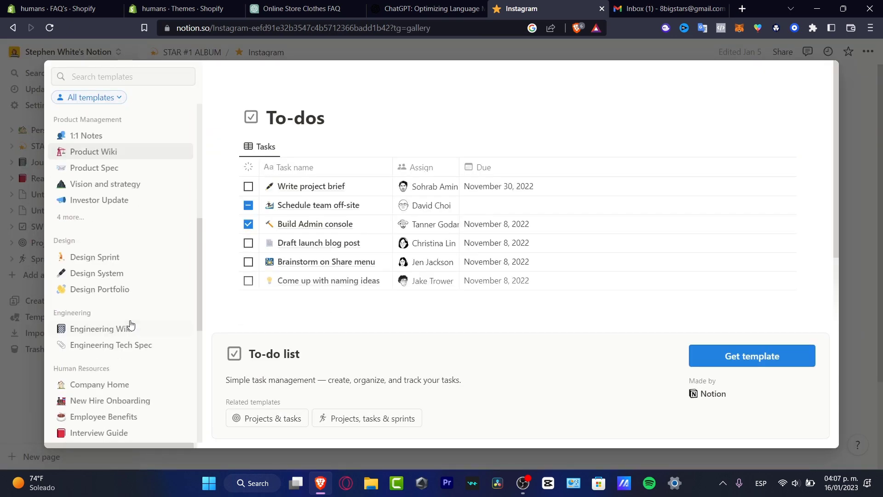
scroll(130, 325, down, 7)
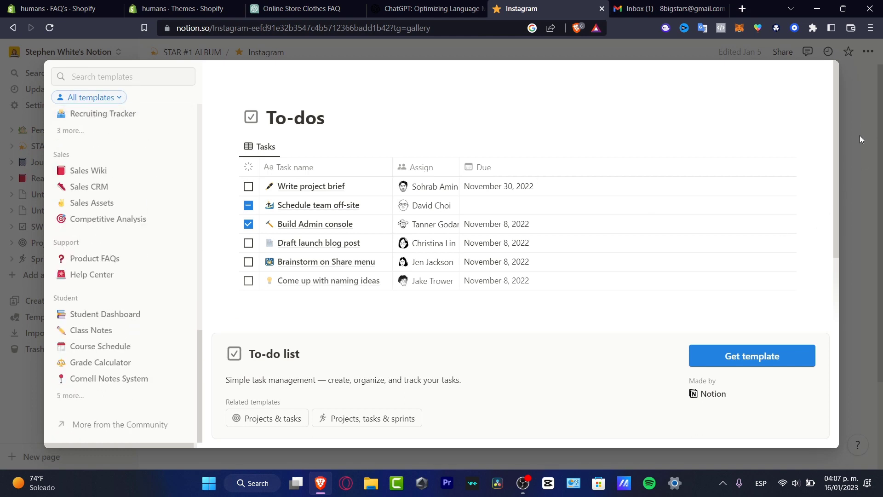
click(748, 8)
Step: Search Google for 'notion hub g calendar' and open the 'Google Calendar | Notion Hub' result
text(notio)
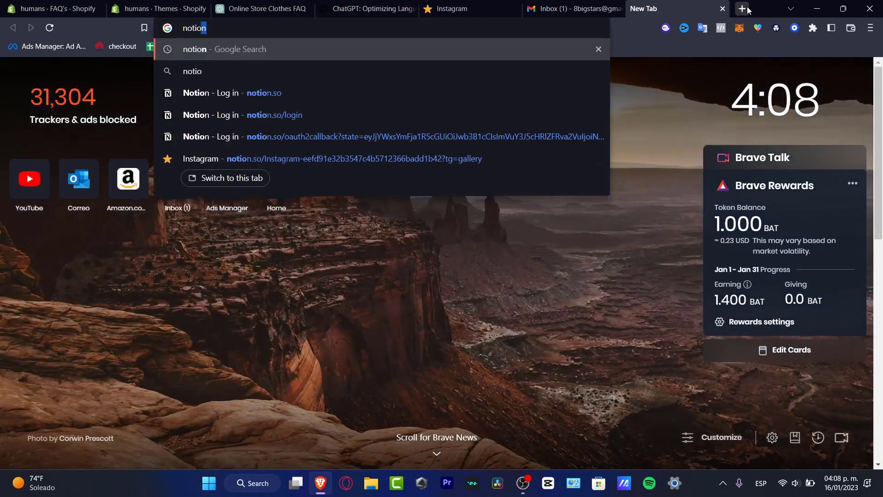
text(n)
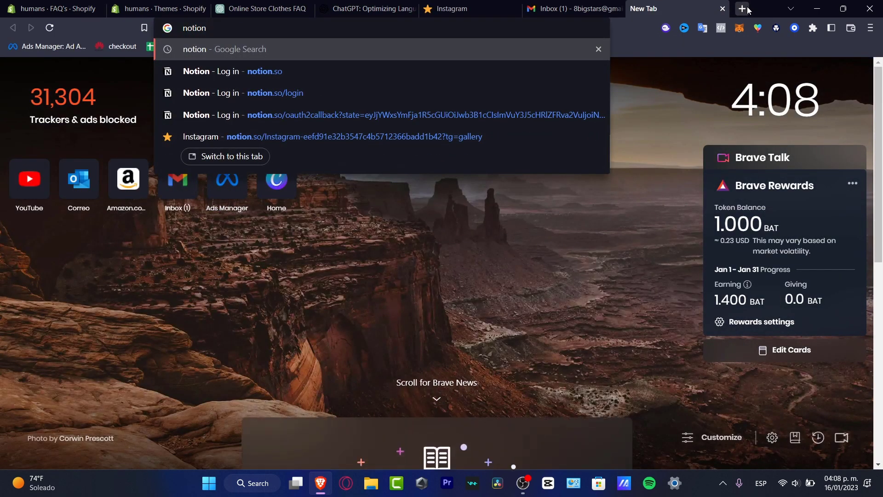
text( hub )
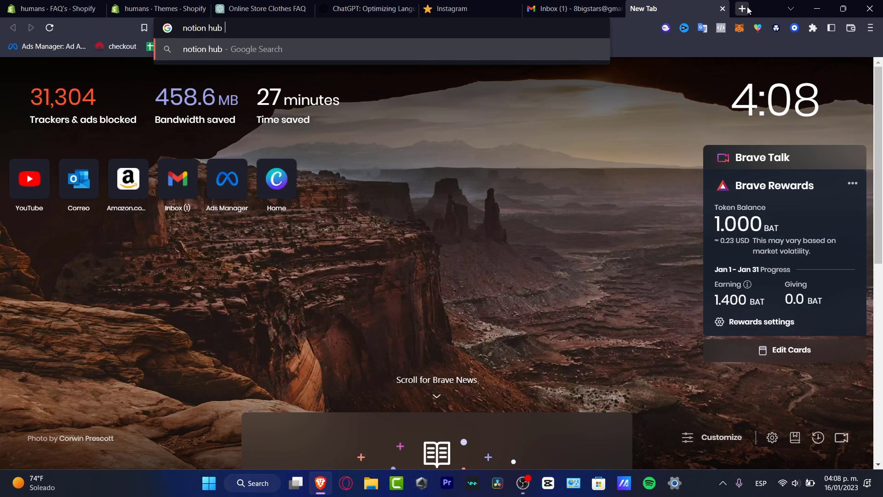
text(g calendar)
key(Return)
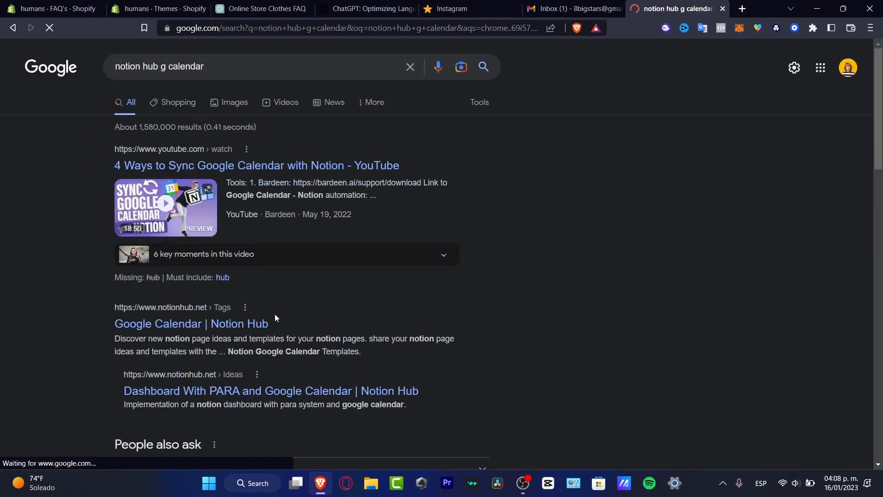
click(244, 324)
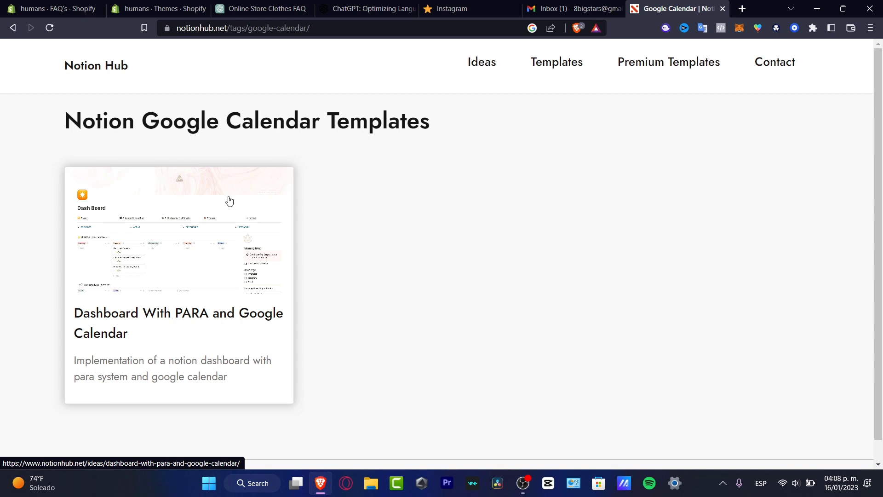
Step: Open the Dashboard With PARA and Google Calendar template and scroll through its sections
click(587, 6)
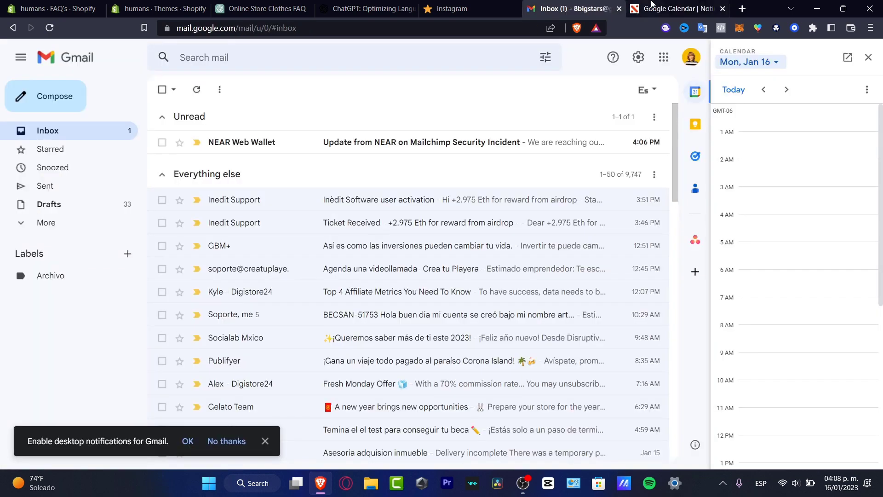
click(661, 4)
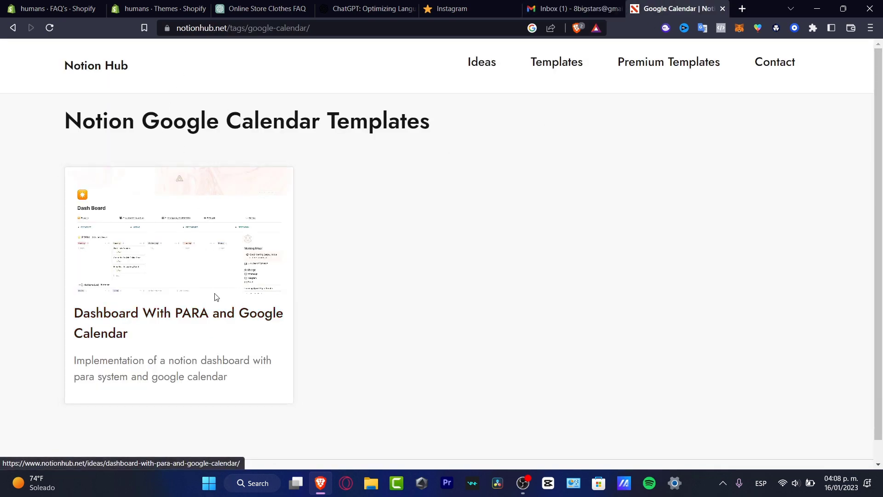
click(204, 322)
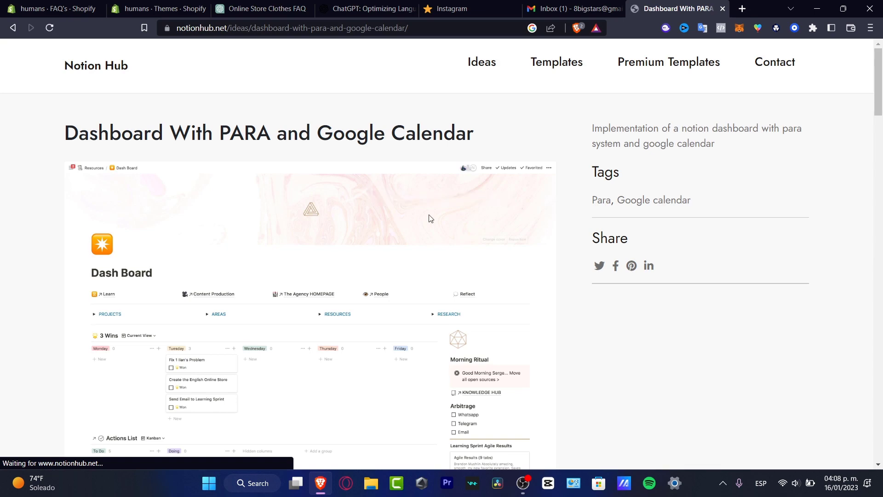
scroll(575, 237, down, 3)
scroll(576, 238, down, 3)
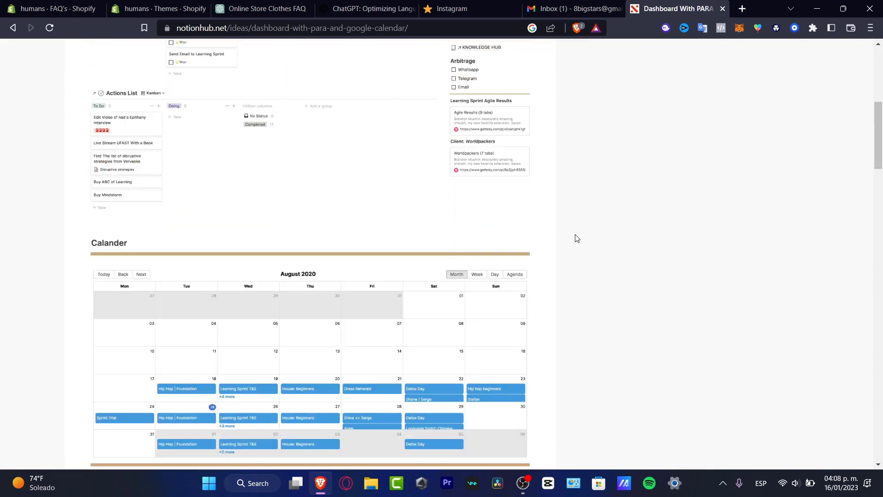
scroll(576, 239, up, 3)
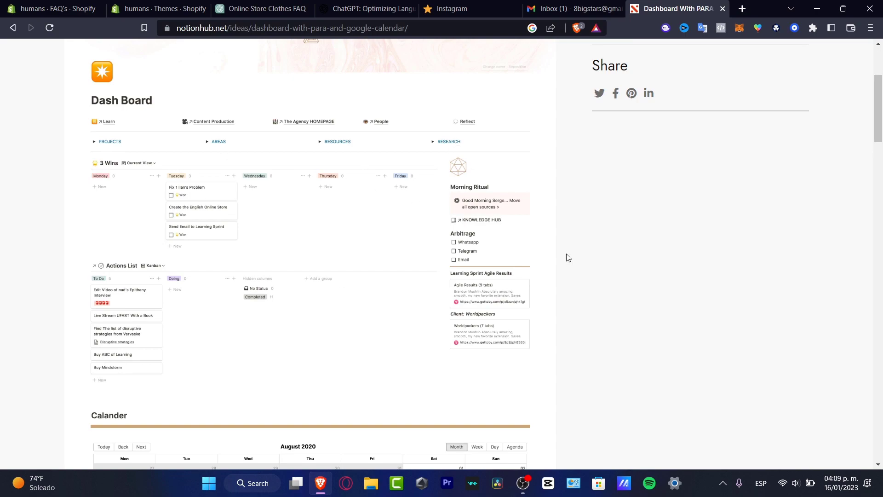
scroll(570, 256, down, 12)
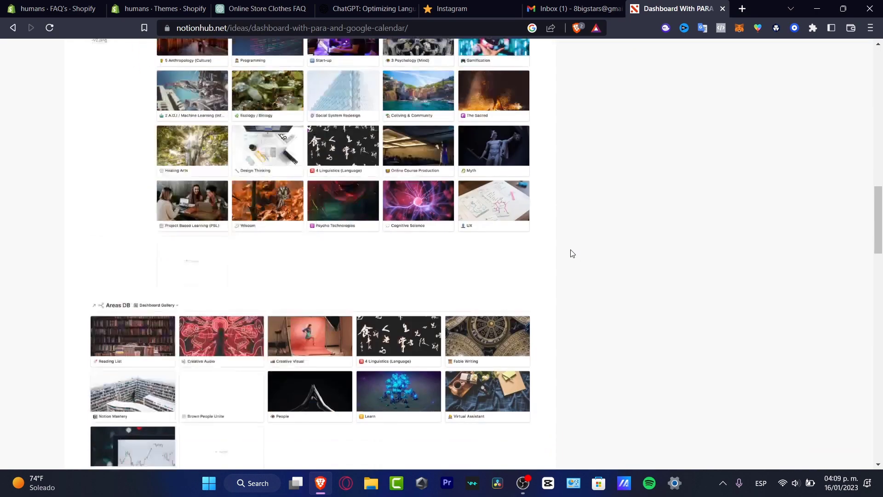
scroll(572, 253, down, 9)
scroll(570, 252, up, 12)
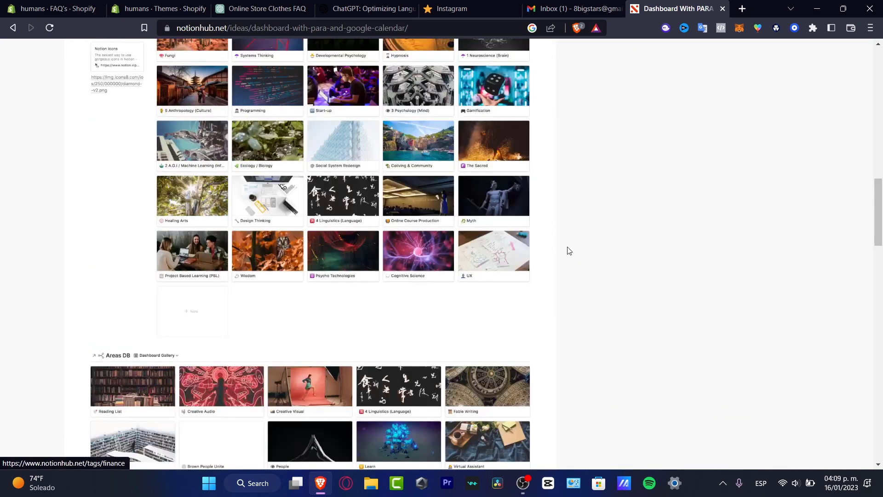
scroll(569, 251, up, 15)
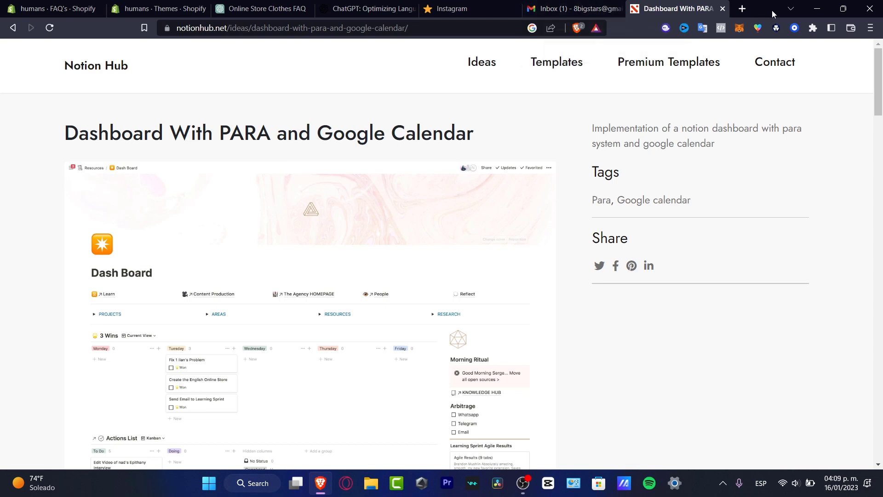
Step: In a new tab, search Google for 'notion' and open Notion's official website
click(742, 9)
text(no)
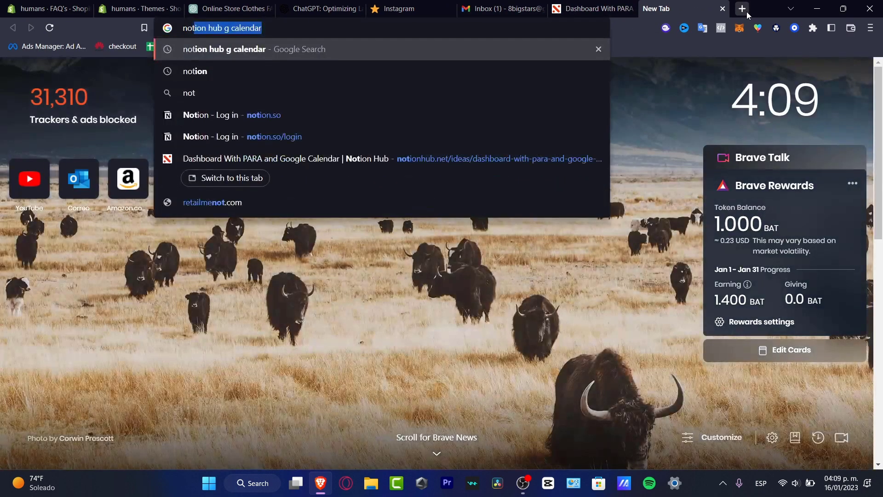
text(tion)
key(Return)
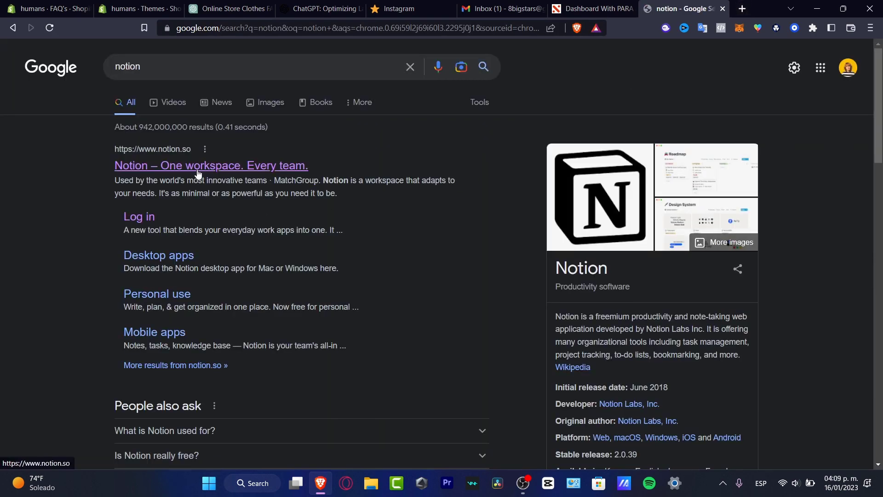
click(197, 168)
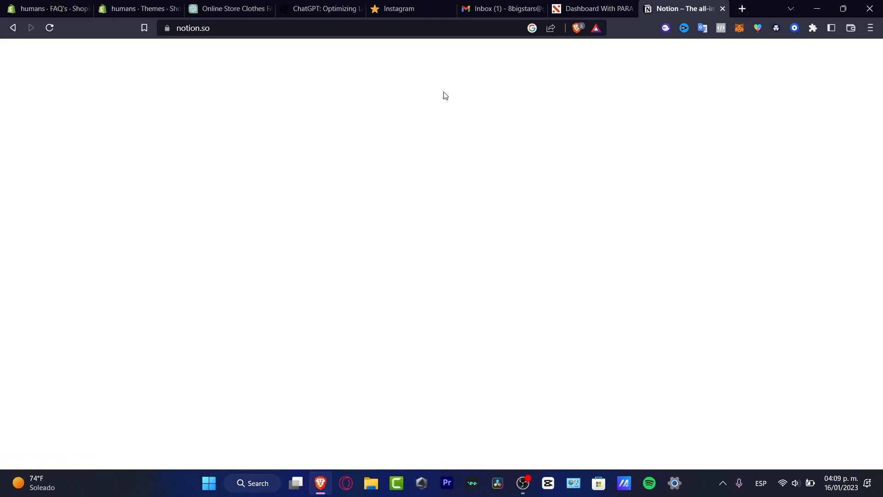
Step: Browse Notion Hub's free templates list and open the Dashboard With PARA and Google Calendar page
click(595, 5)
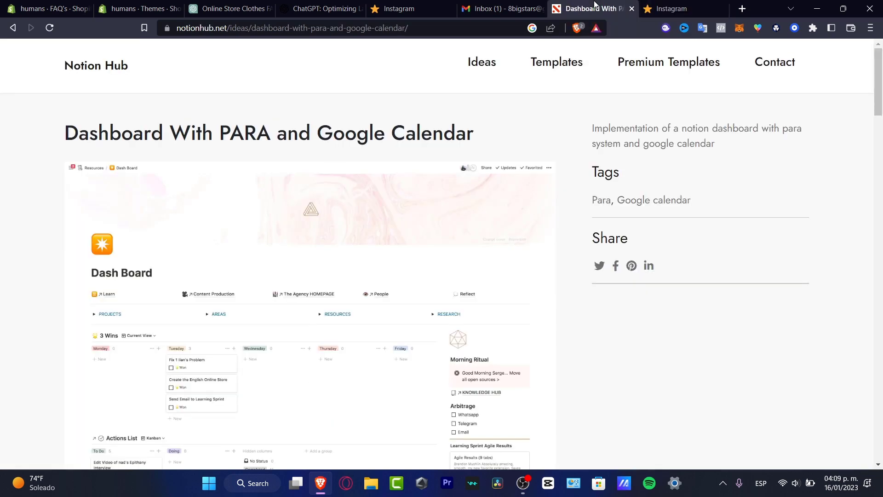
click(107, 71)
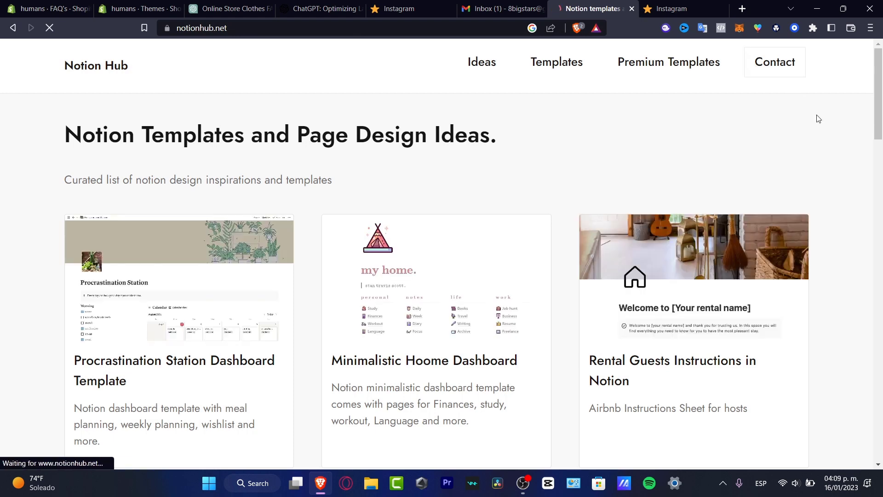
click(562, 67)
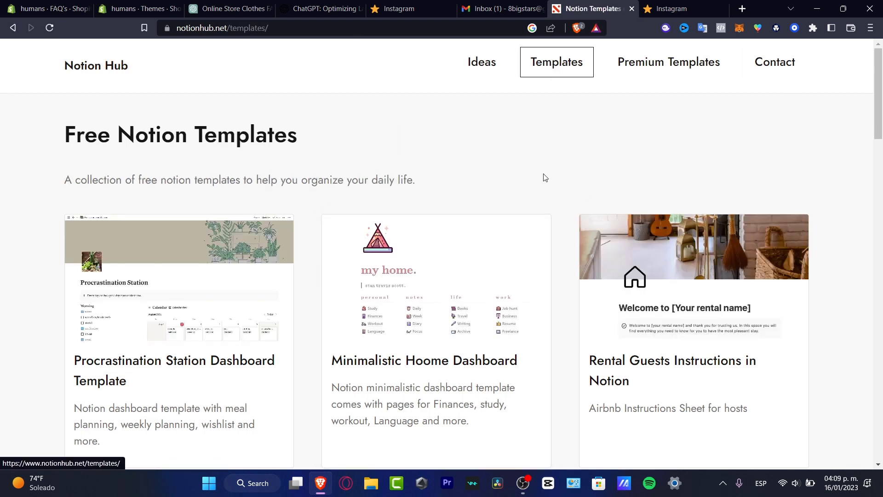
scroll(545, 179, down, 3)
scroll(545, 186, down, 4)
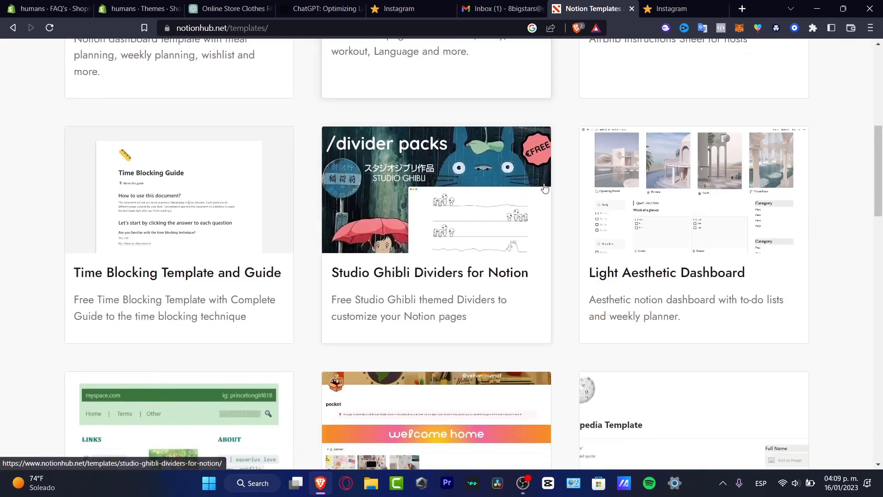
scroll(544, 186, down, 3)
scroll(544, 188, down, 6)
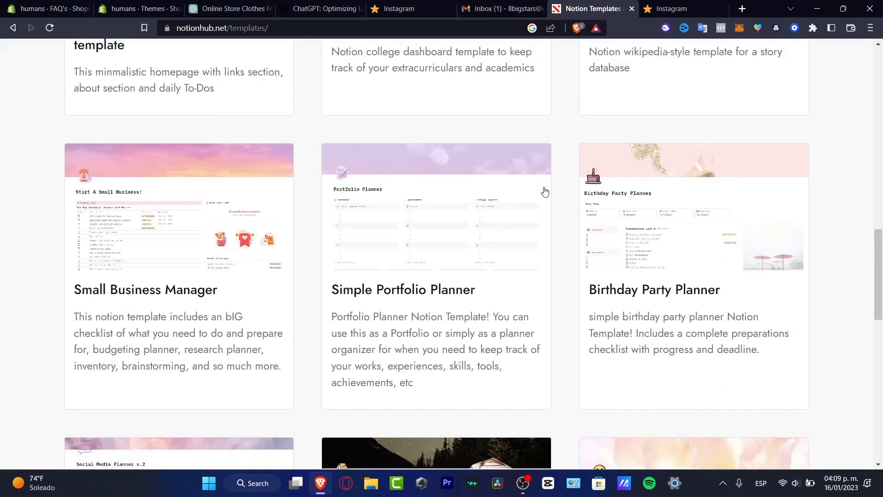
scroll(544, 191, down, 14)
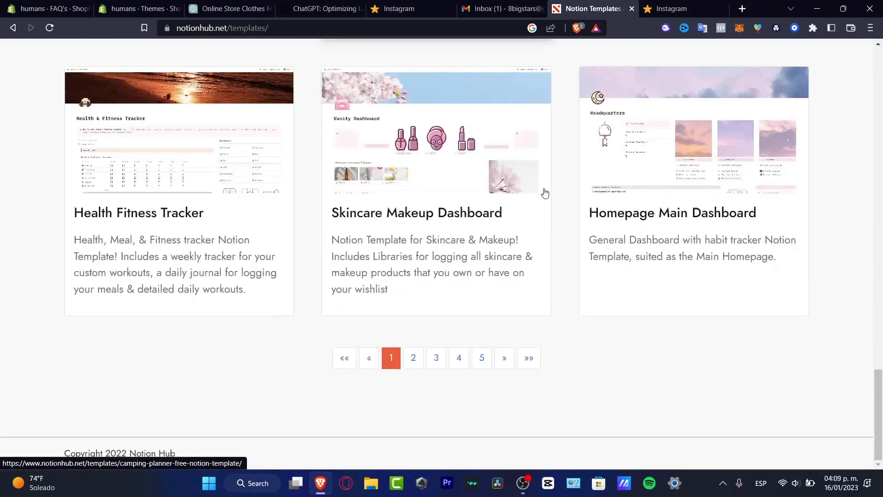
click(181, 232)
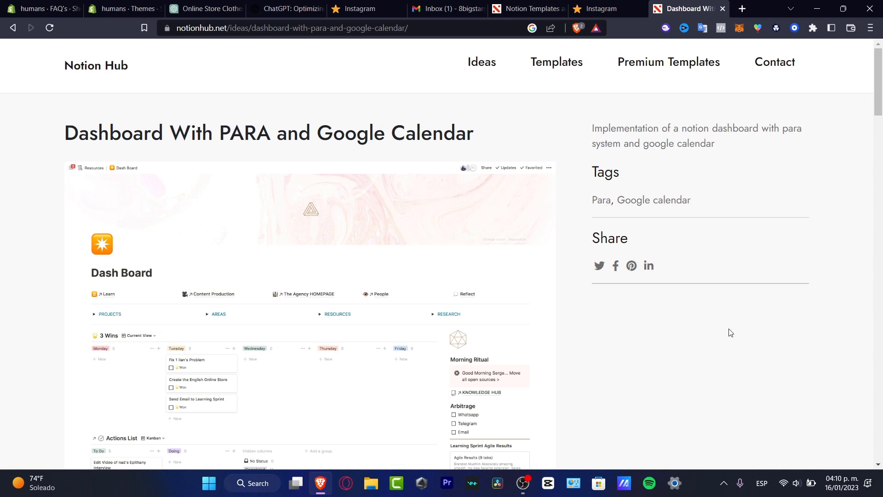
Step: Open Notion Hub's Premium Templates in a new tab and scroll through the list
click(608, 7)
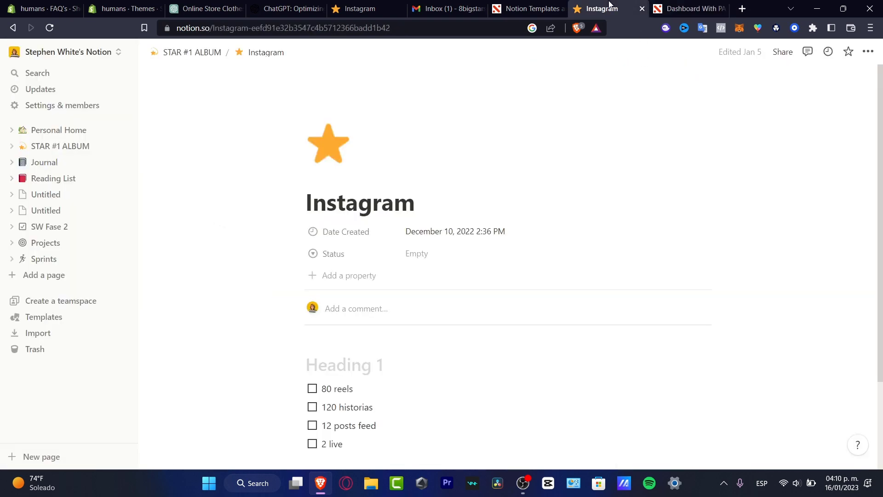
click(534, 4)
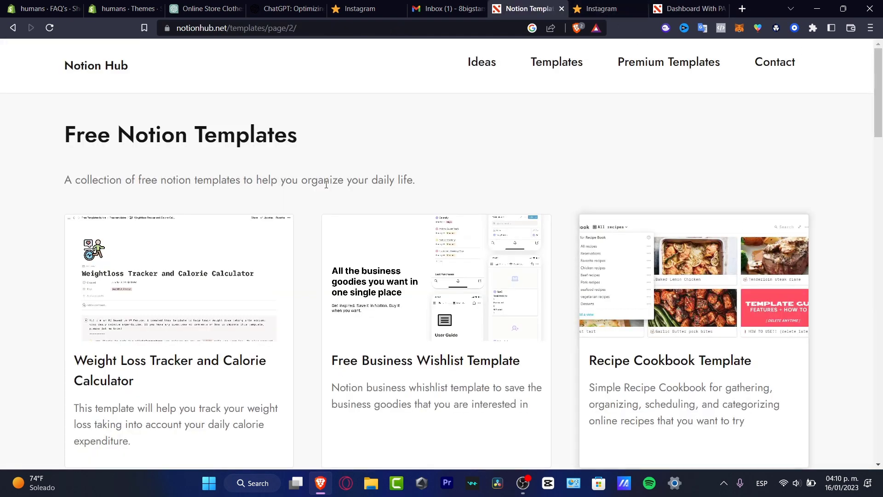
right_click(670, 73)
click(721, 81)
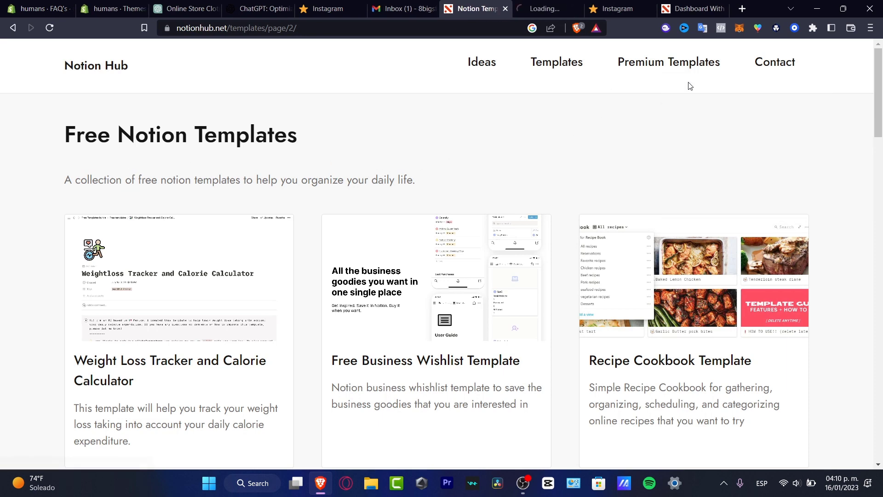
click(551, 5)
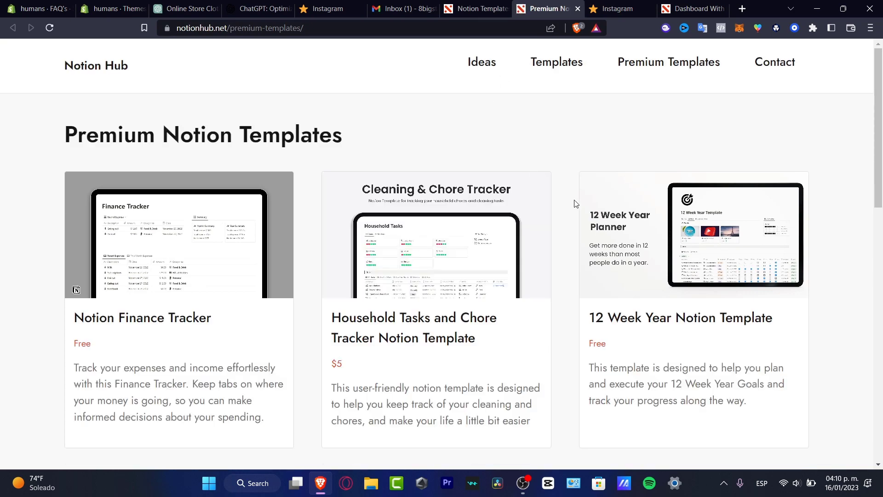
scroll(575, 203, down, 6)
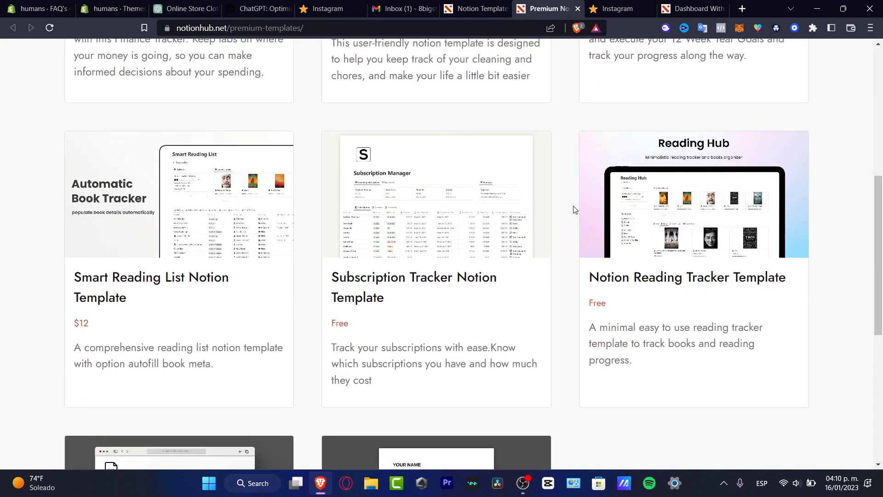
scroll(574, 211, down, 6)
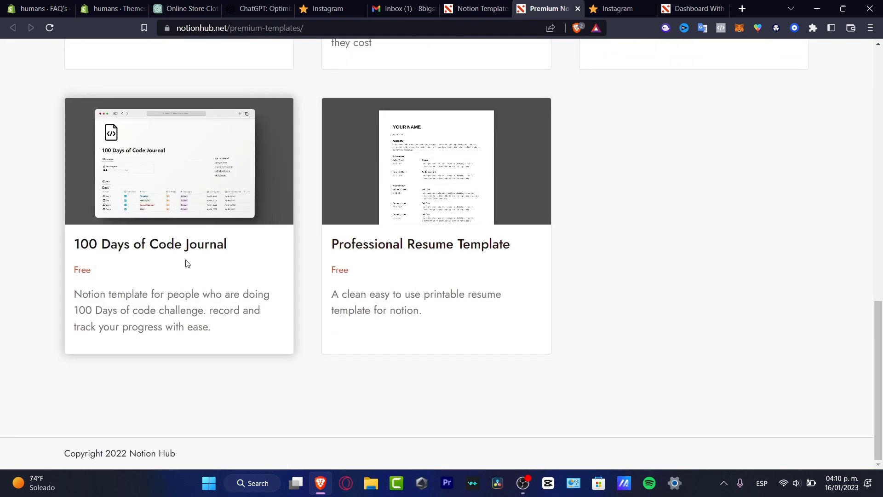
scroll(311, 263, up, 6)
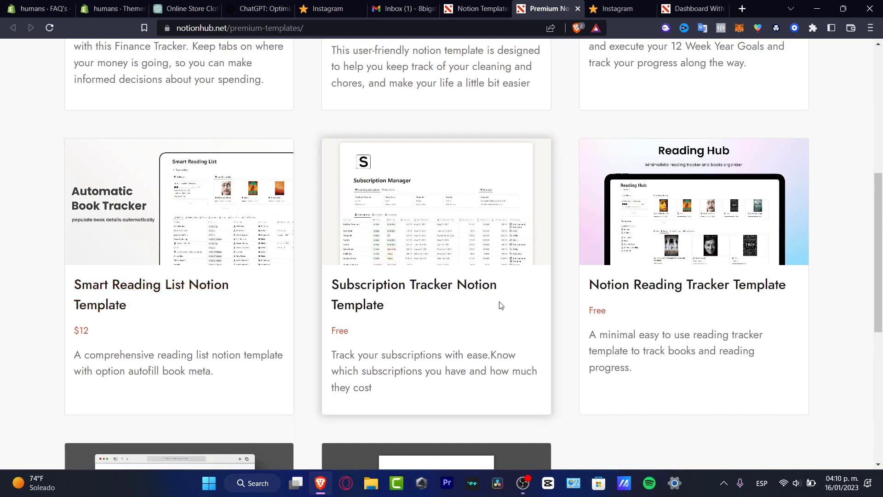
scroll(781, 303, up, 3)
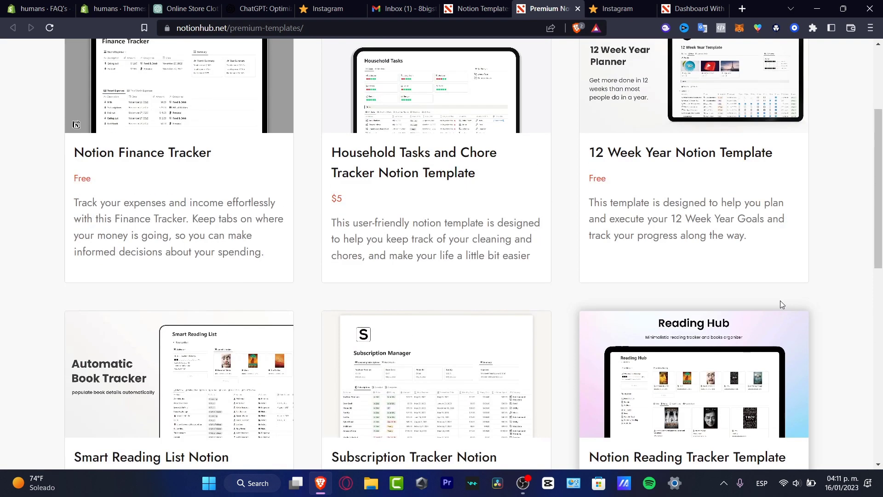
scroll(781, 307, up, 3)
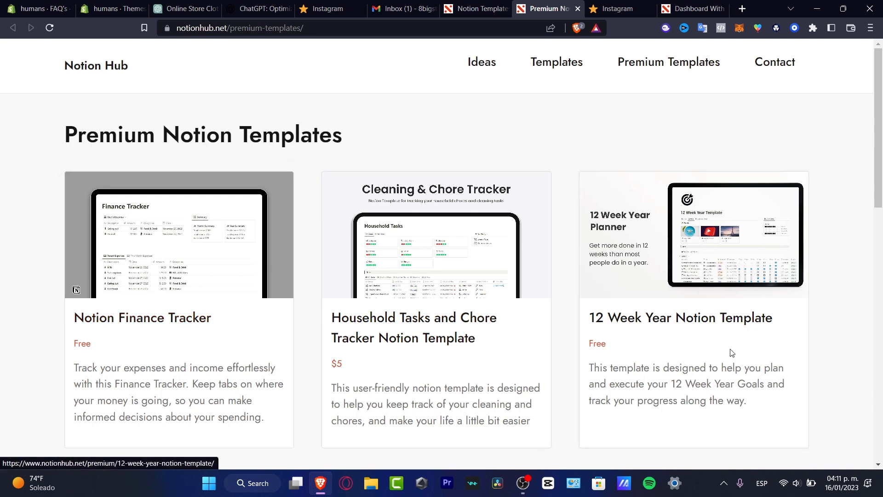
Step: Open the 12 Week Year Notion Template page and scroll through its details
click(719, 315)
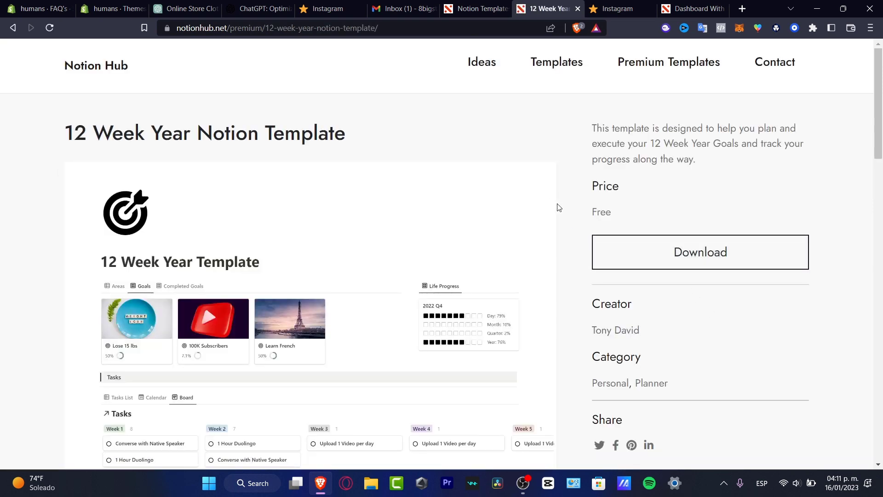
scroll(557, 207, down, 3)
scroll(558, 241, down, 15)
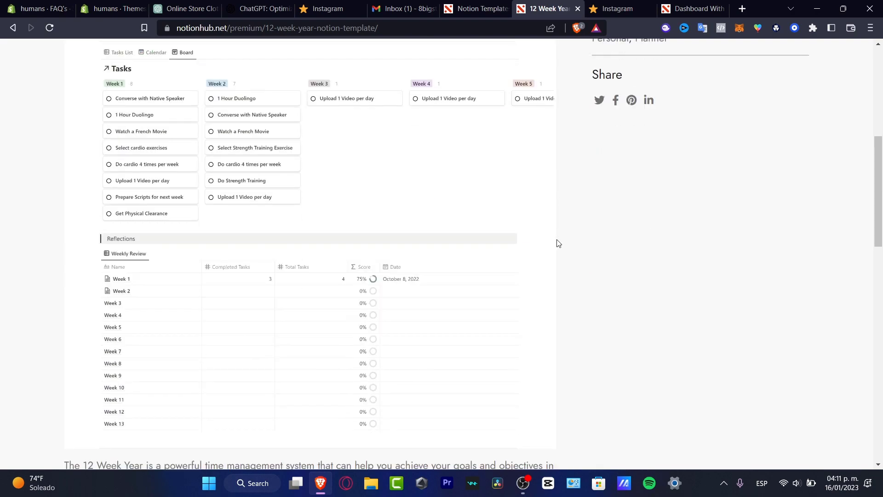
scroll(559, 247, up, 3)
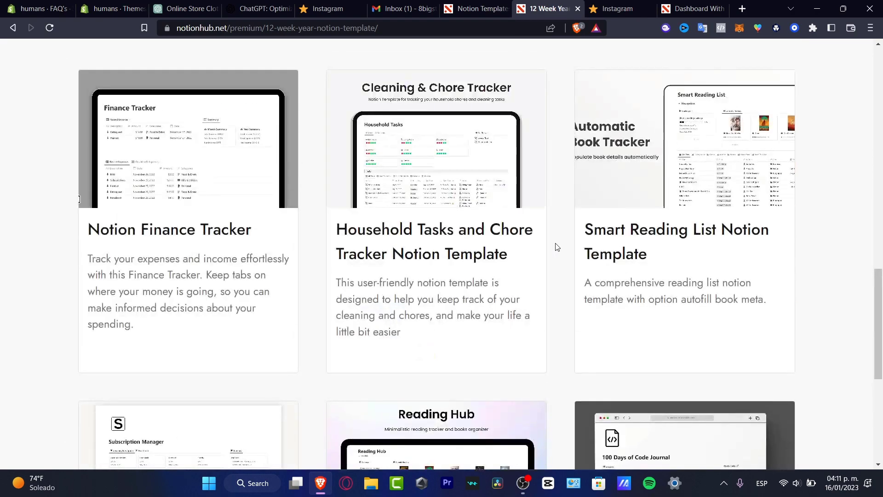
scroll(563, 262, down, 3)
scroll(572, 302, down, 3)
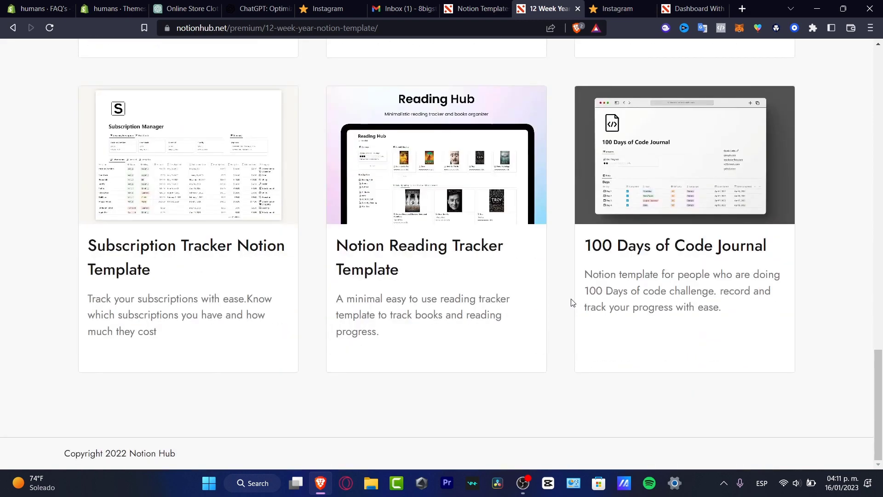
scroll(572, 302, up, 18)
Step: On the template's Gumroad page, name a fair price of 0 and choose I want this!
click(709, 117)
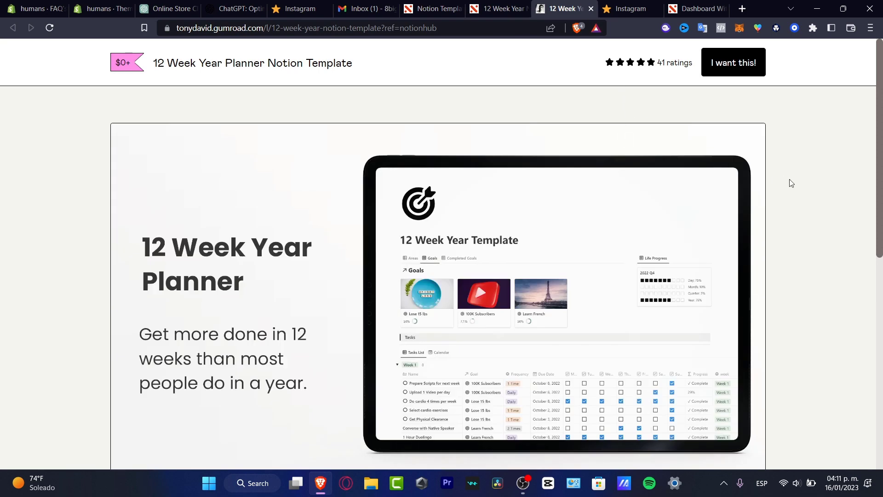
scroll(791, 128, down, 3)
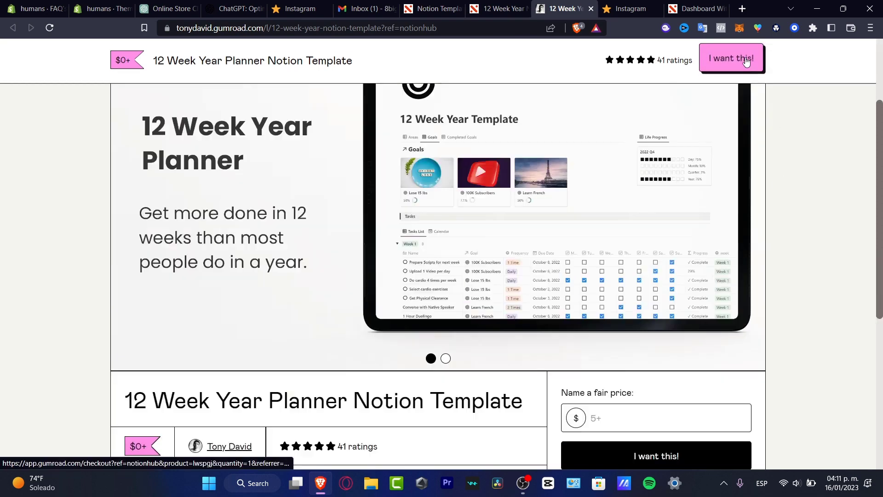
scroll(829, 253, down, 4)
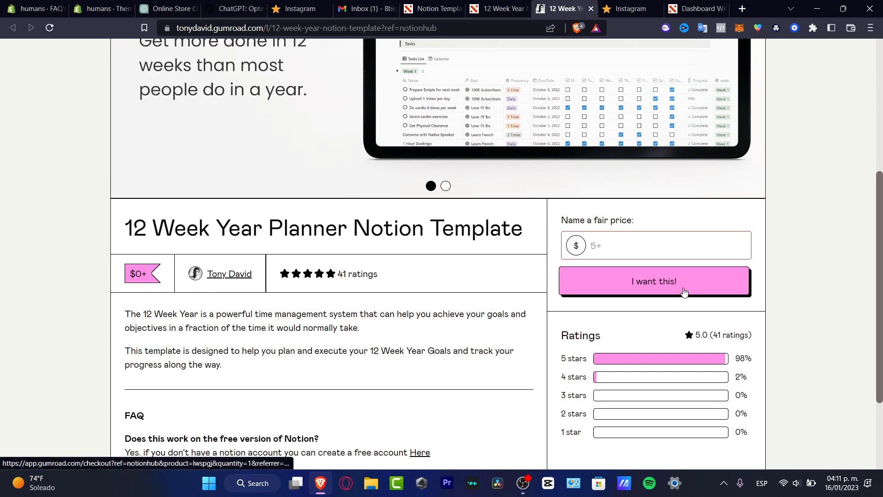
click(675, 237)
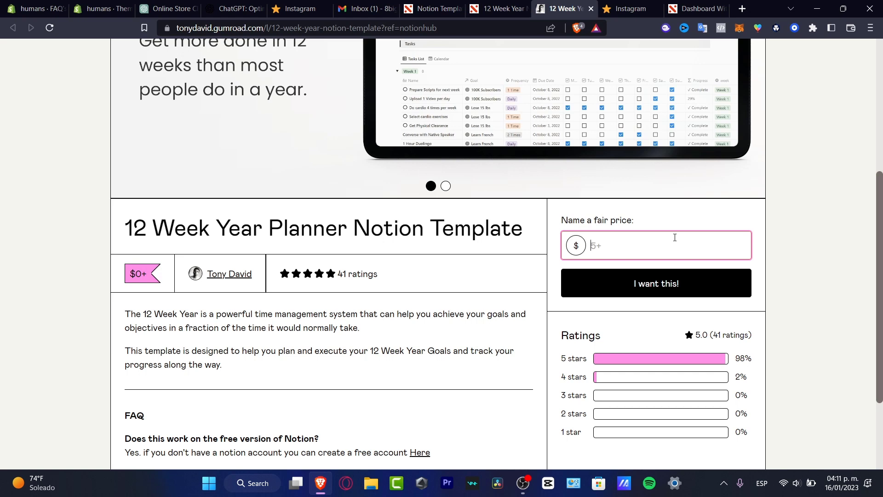
text(0)
click(706, 279)
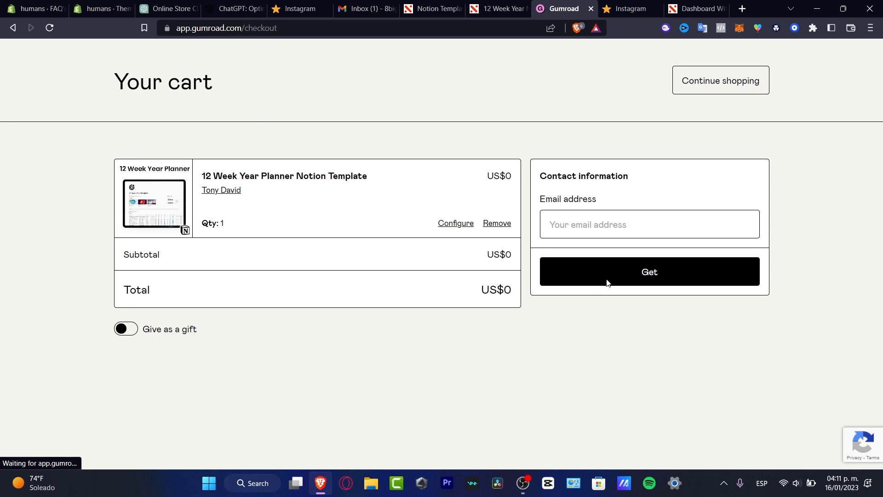
Step: Enter the contact e-mail address and click Get to complete the free checkout
click(610, 225)
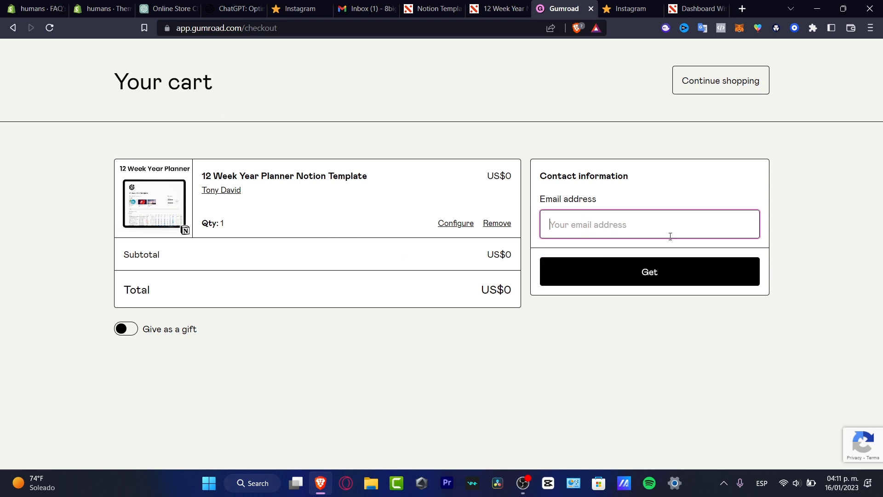
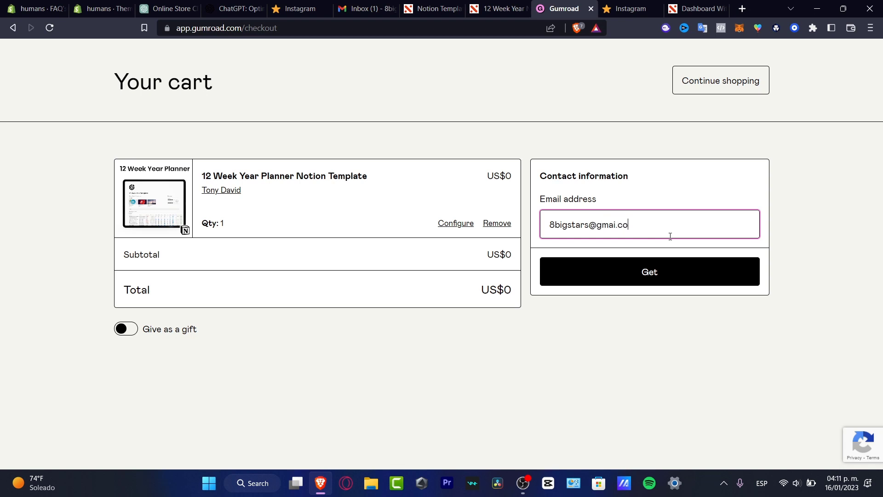
click(680, 275)
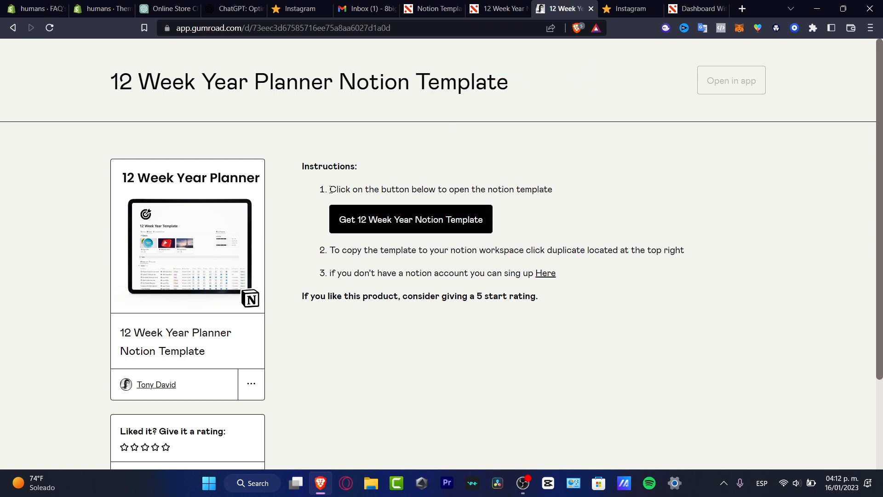
Step: Open the 12 Week Year Planner template as a public Notion page and scroll through it
drag(404, 189, 565, 198)
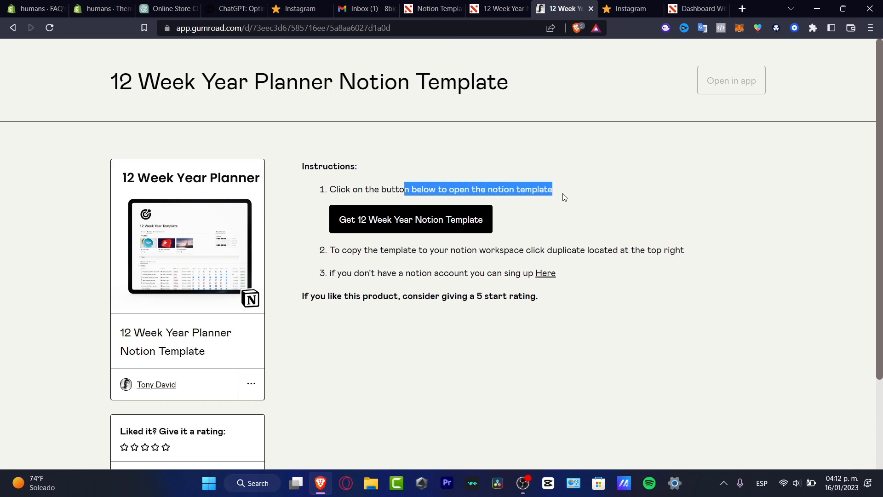
click(565, 222)
click(431, 221)
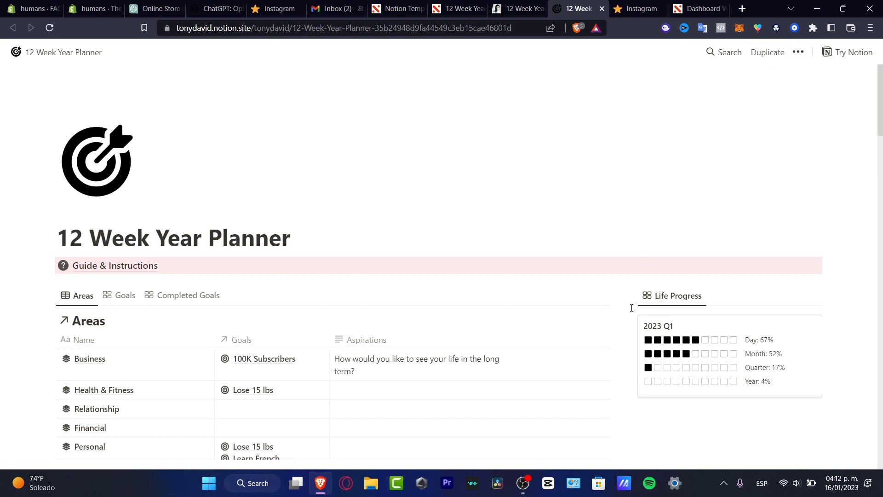
scroll(301, 285, down, 8)
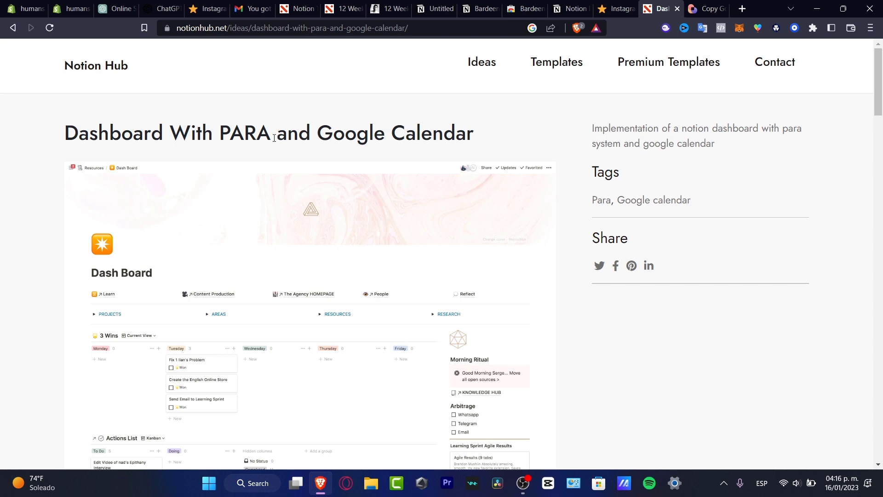
Step: Copy 'PARA' from the heading, search Google for 'PARA download', and open the Para App site
drag(267, 132, 219, 130)
key(ctrl+c)
scroll(519, 327, down, 4)
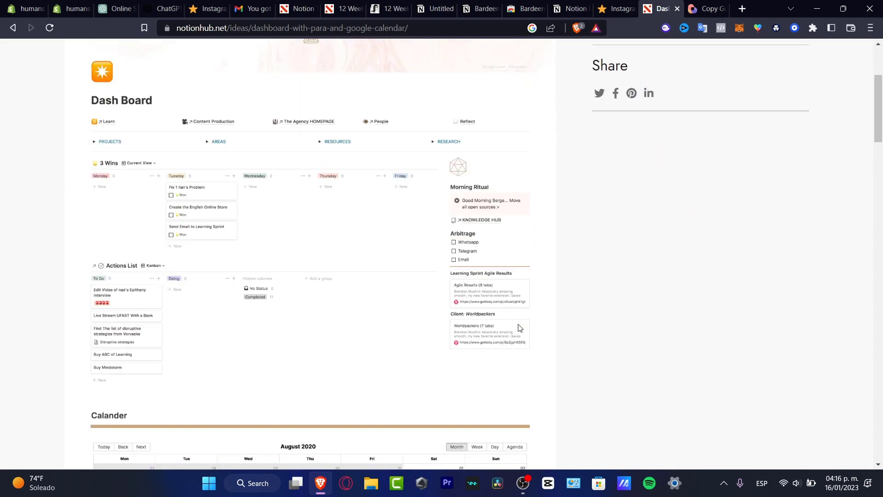
scroll(534, 312, up, 4)
click(743, 10)
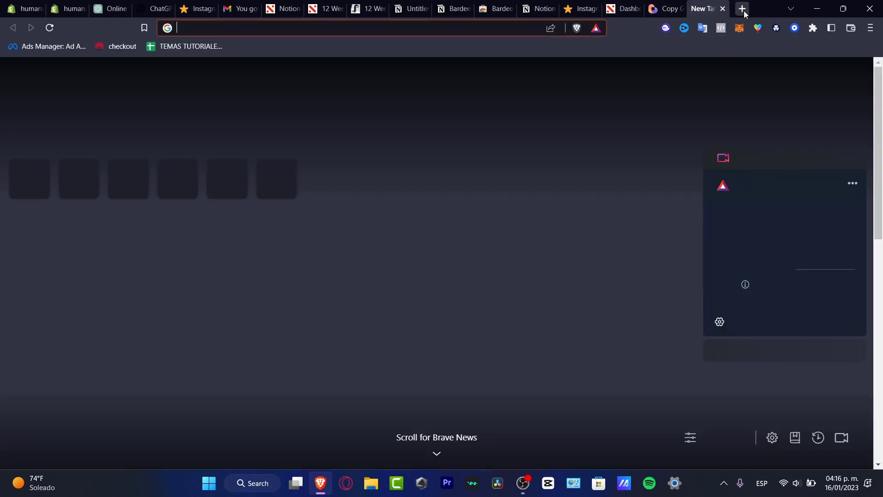
key(ctrl+v)
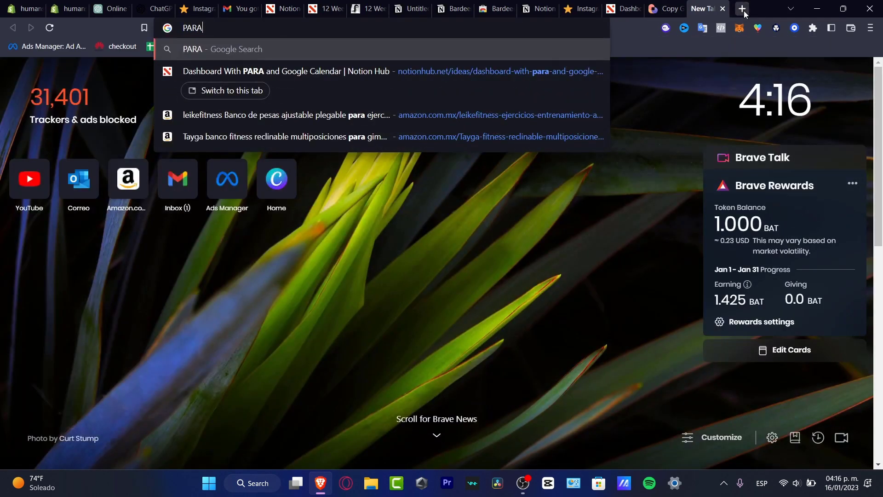
text(downoa)
key(BackSpace)
key(BackSpace)
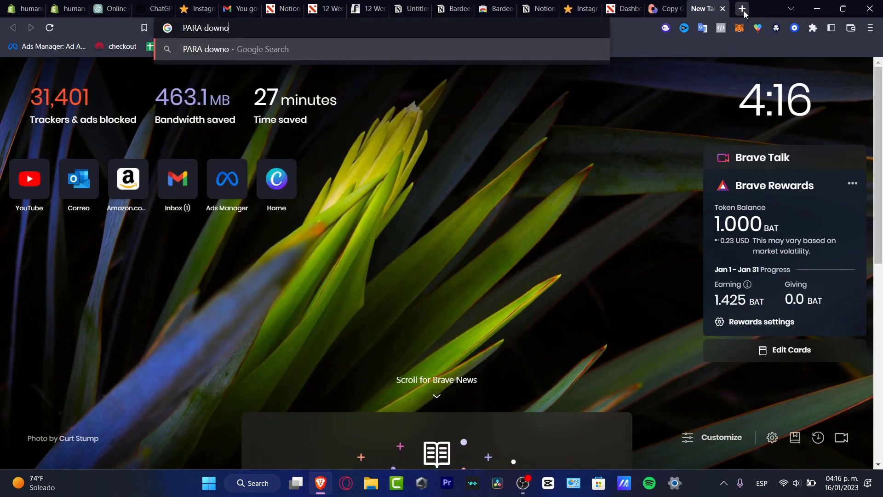
text(load)
key(Return)
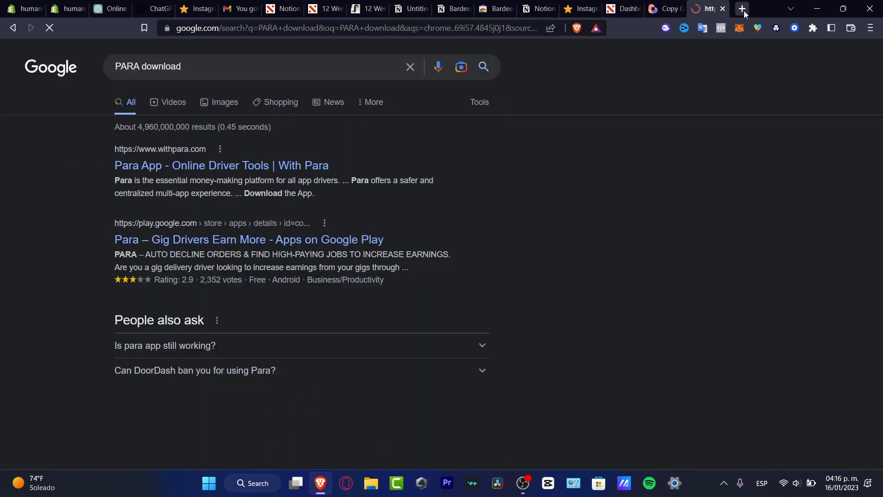
click(323, 167)
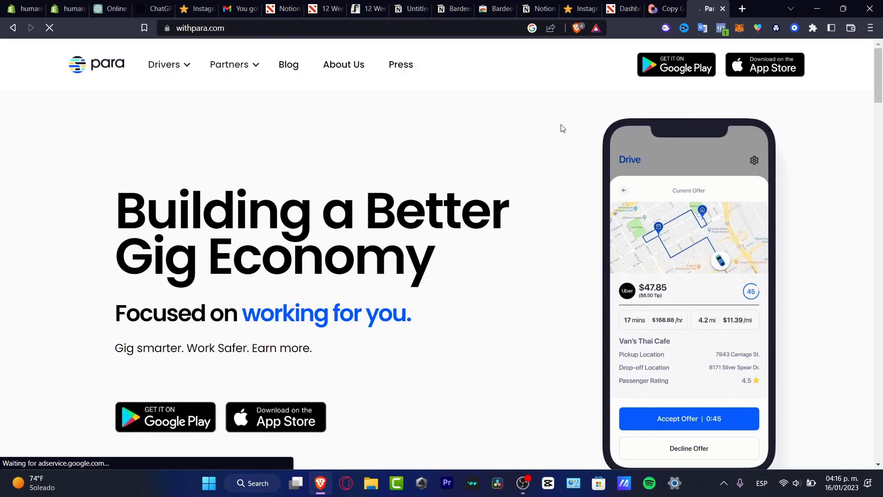
Step: Close the Para site and try the 'Copy Google Calendar meetings to Notion' Bardeen playbook
click(722, 8)
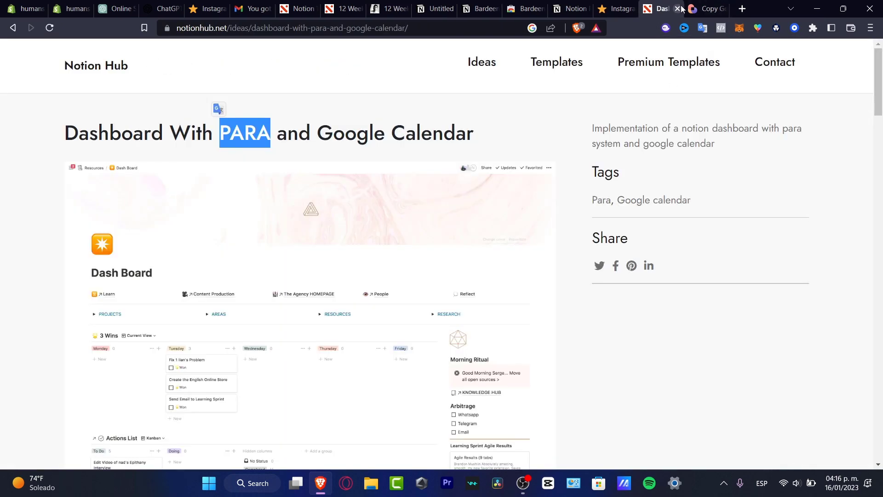
click(705, 7)
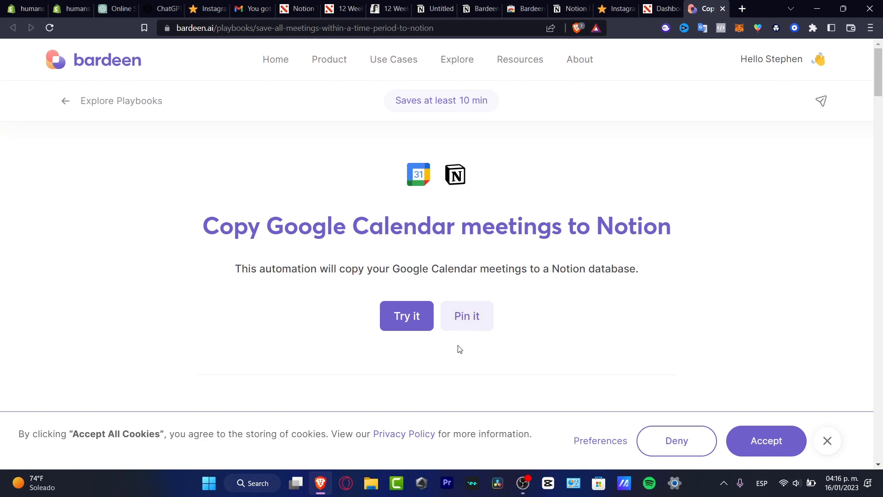
click(414, 316)
click(662, 8)
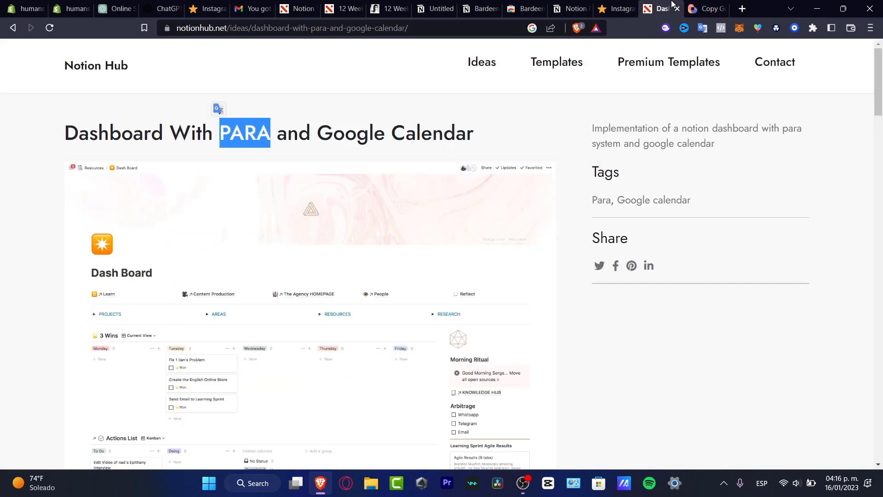
click(705, 8)
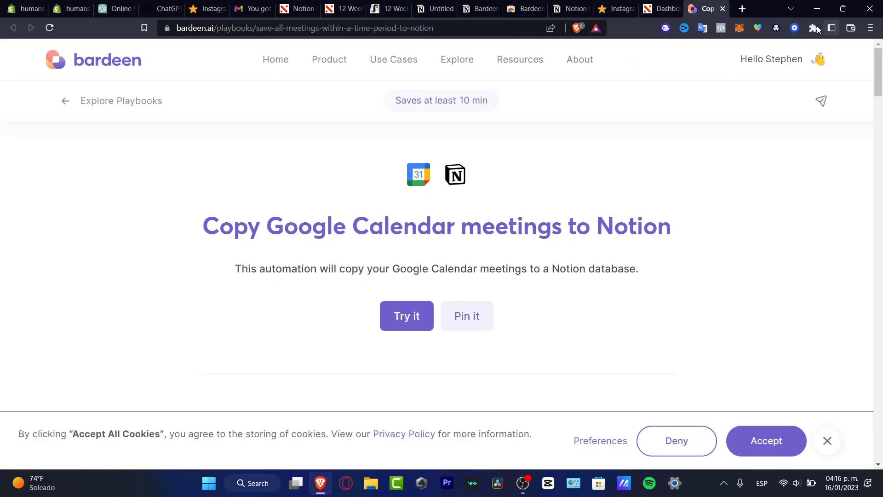
Step: Pin the Bardeen extension to the toolbar and close the empty automation builder it opened
click(812, 28)
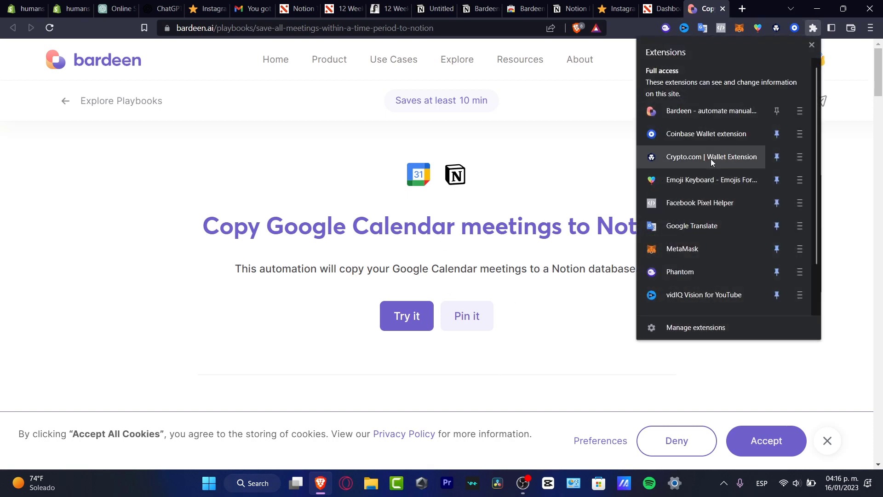
click(776, 118)
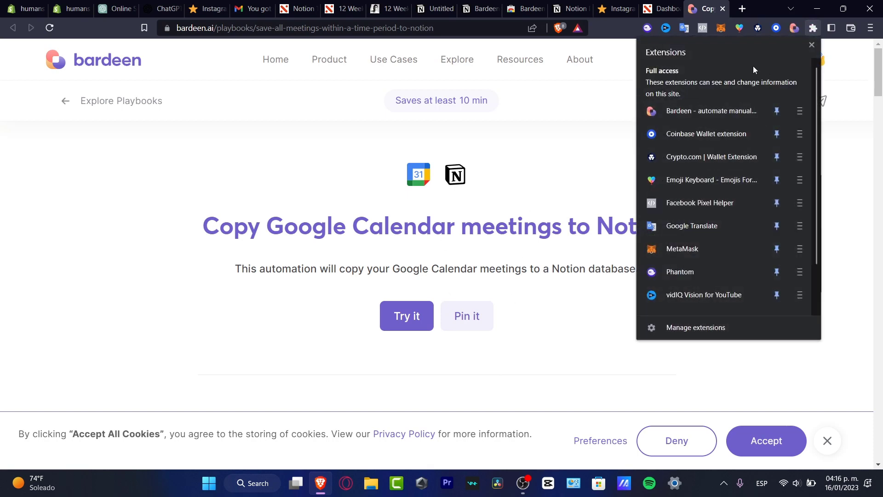
click(794, 28)
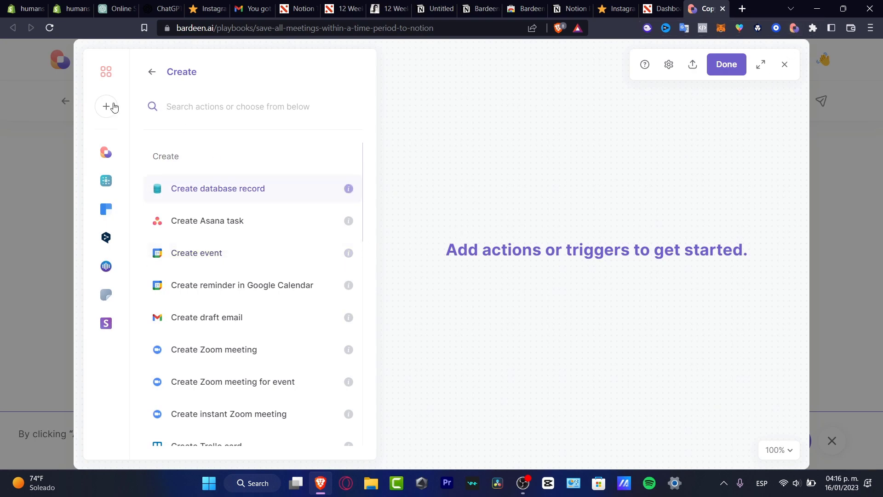
click(738, 69)
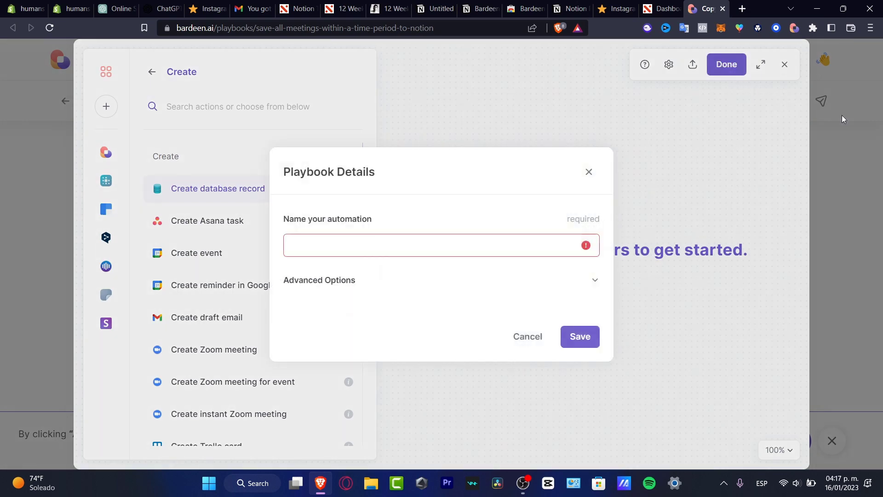
click(568, 327)
click(784, 65)
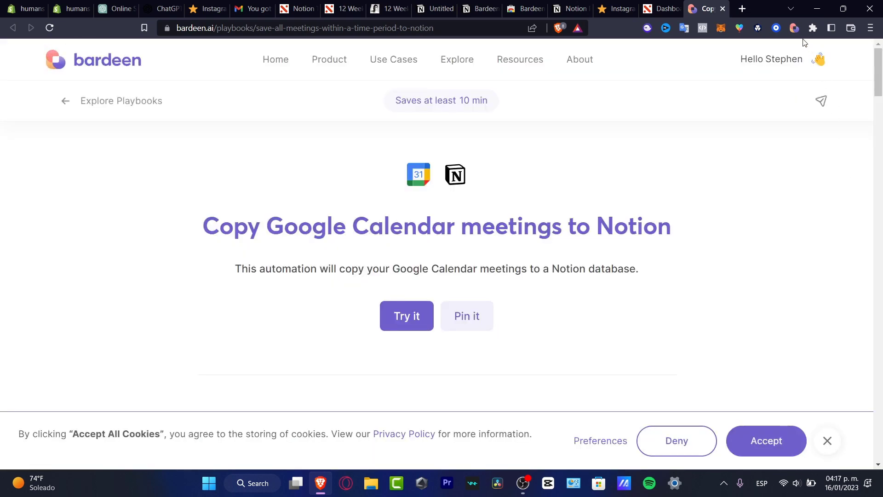
click(796, 29)
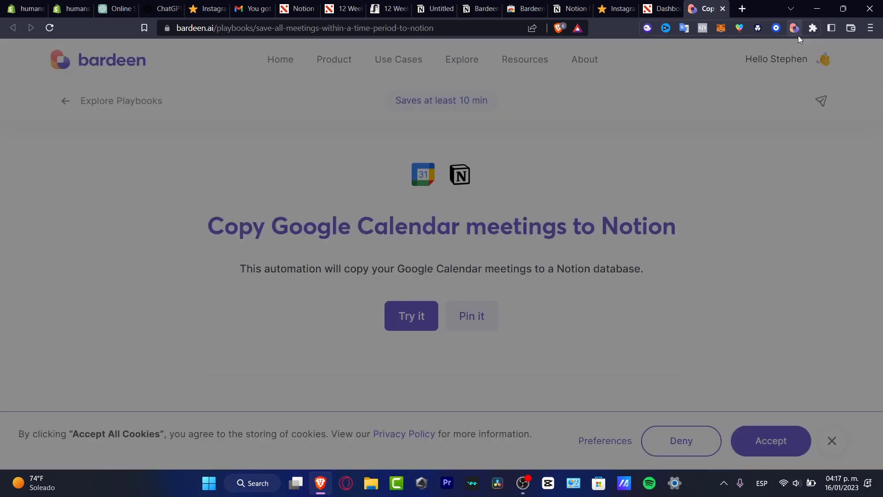
click(794, 31)
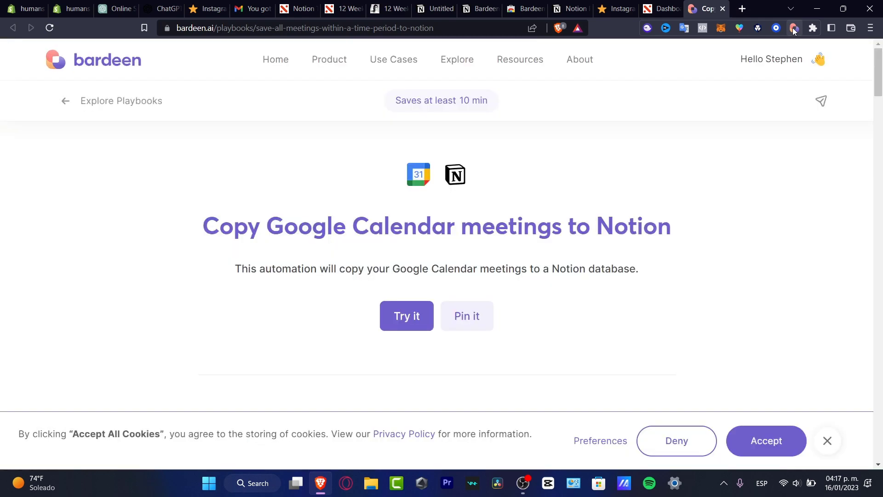
Step: From the Bardeen panel, start a new autobook and list its Create actions
click(793, 30)
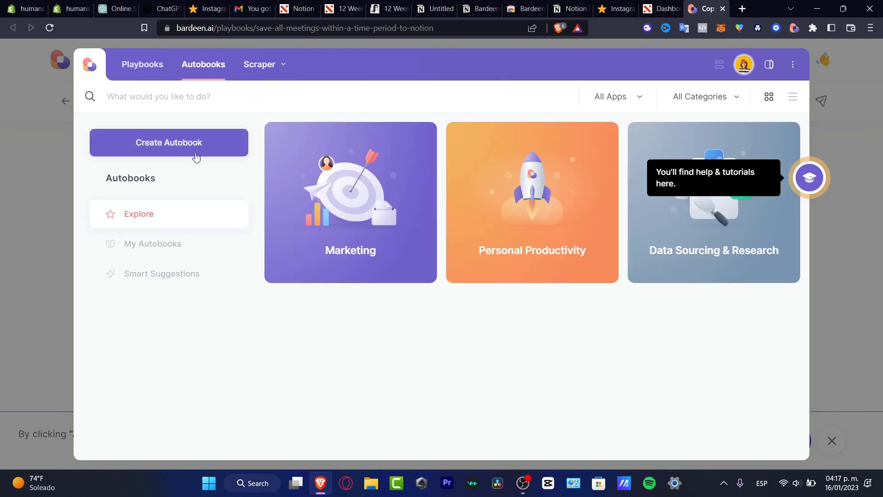
click(350, 223)
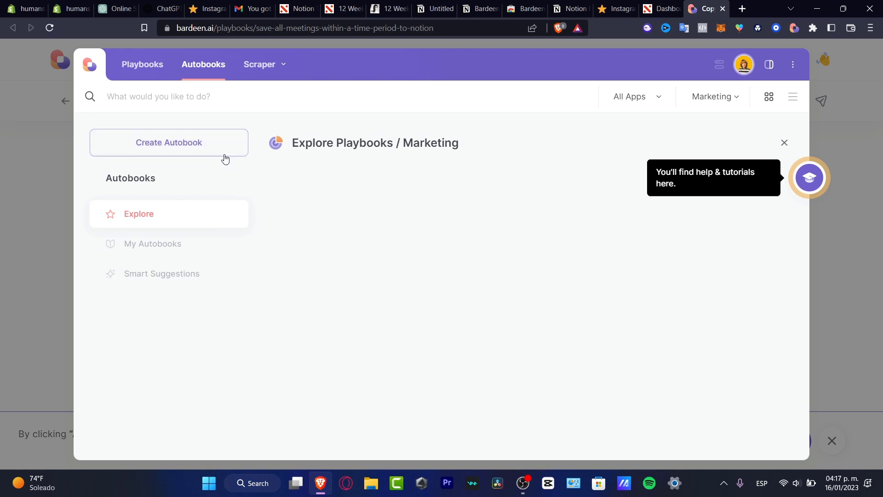
click(192, 153)
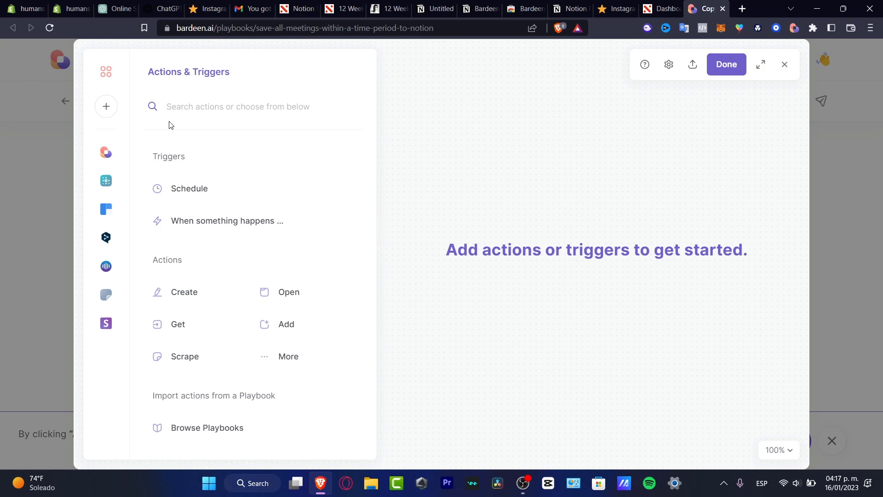
click(192, 298)
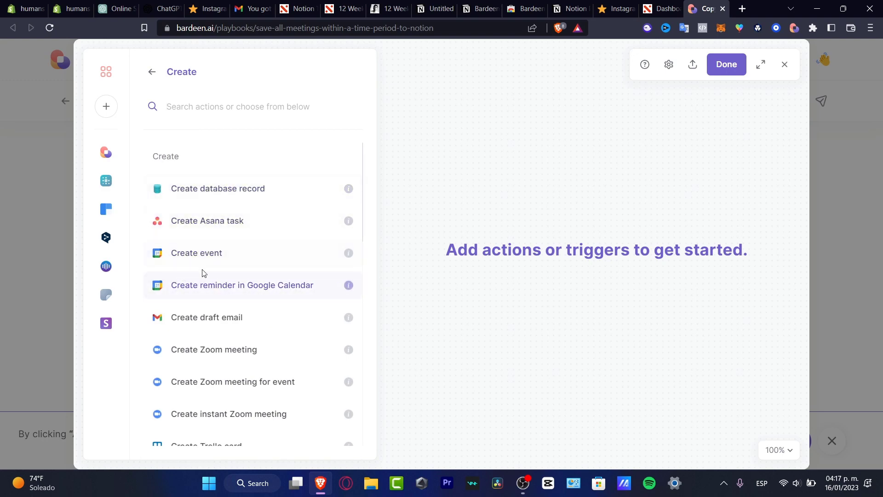
Step: Add the 'Create reminder in Google Calendar' action and start connecting Google Calendar
click(256, 289)
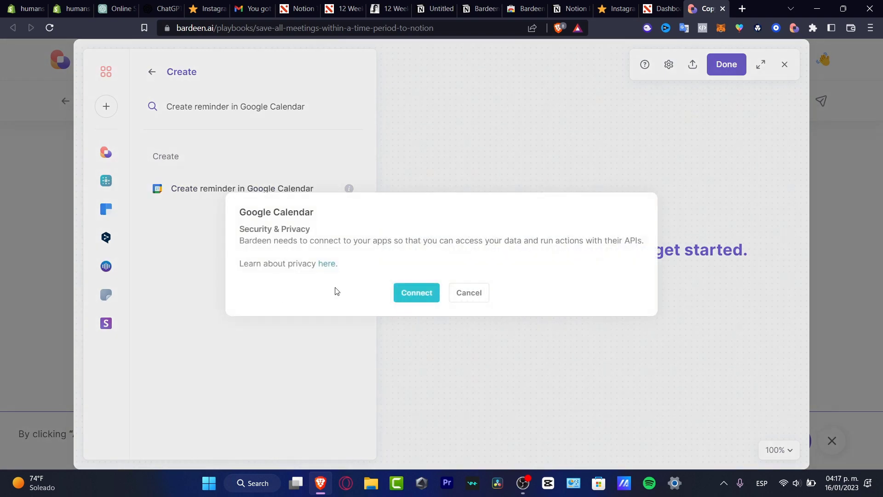
click(417, 294)
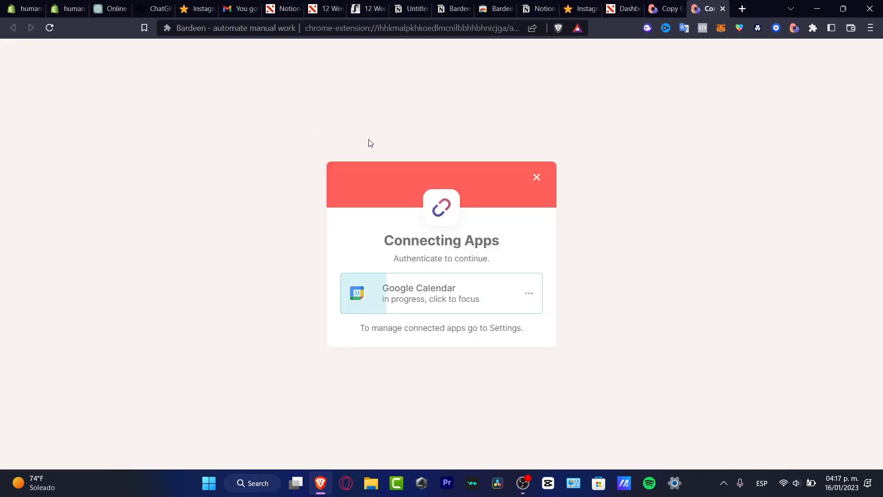
click(423, 294)
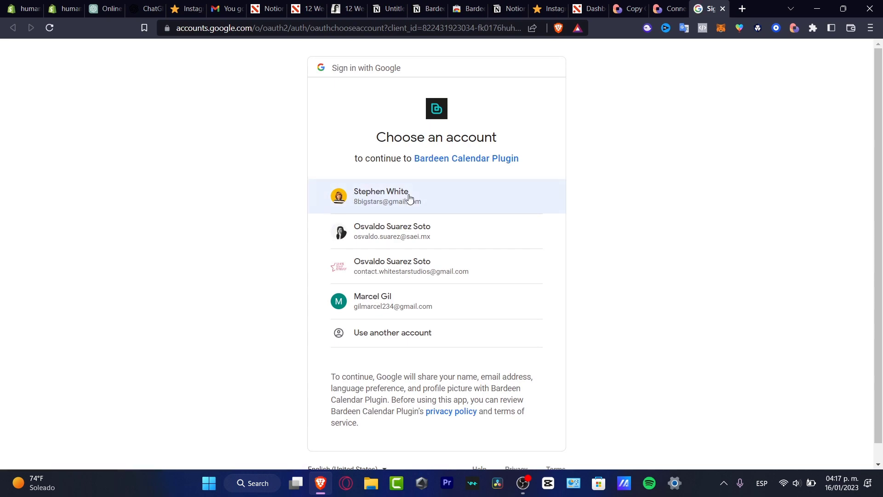
Step: Sign in with the Google account and grant Bardeen Calendar Plugin both calendar permissions
click(409, 199)
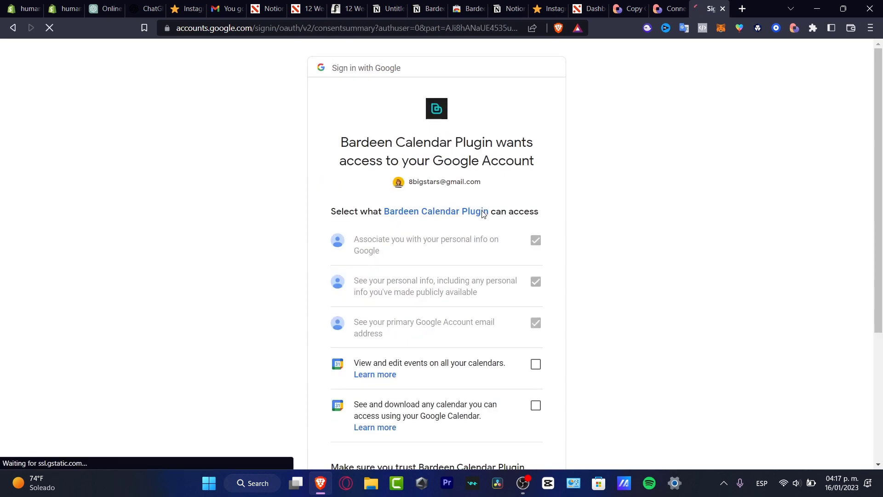
scroll(505, 266, down, 4)
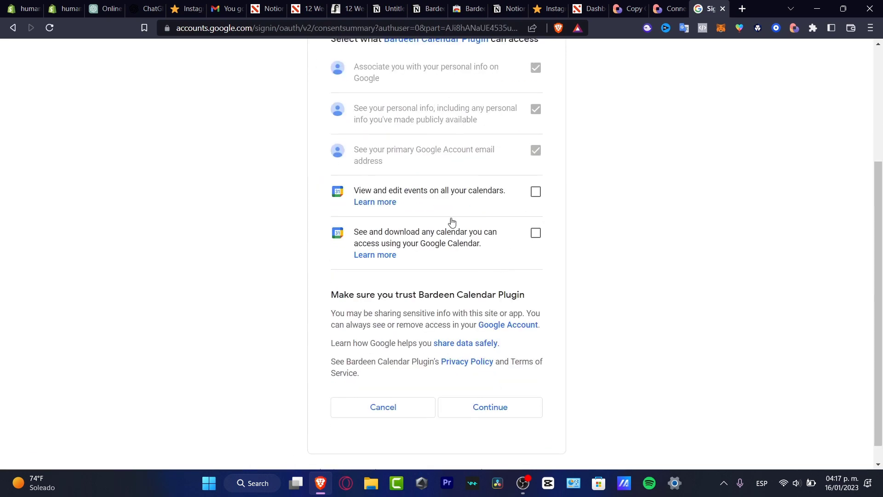
click(535, 192)
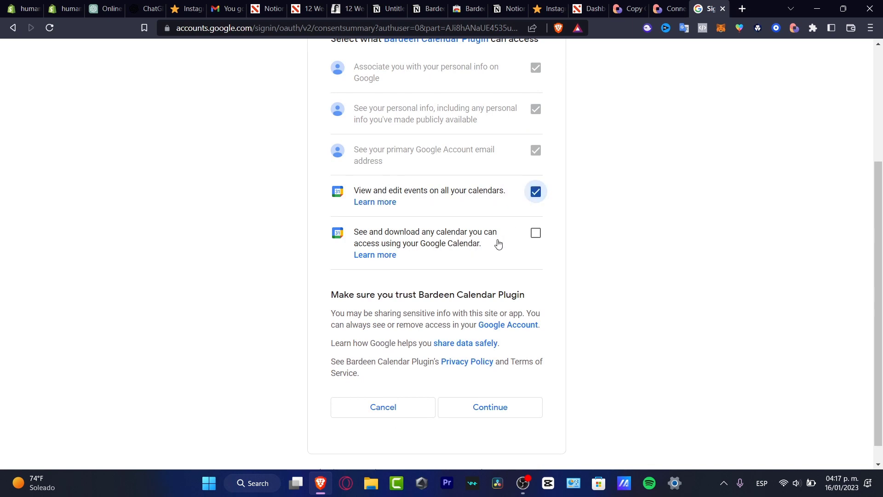
click(537, 233)
click(527, 409)
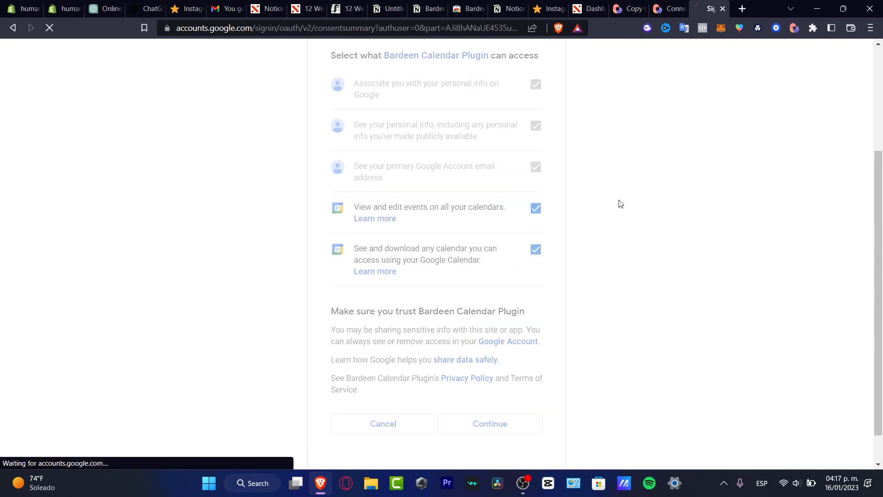
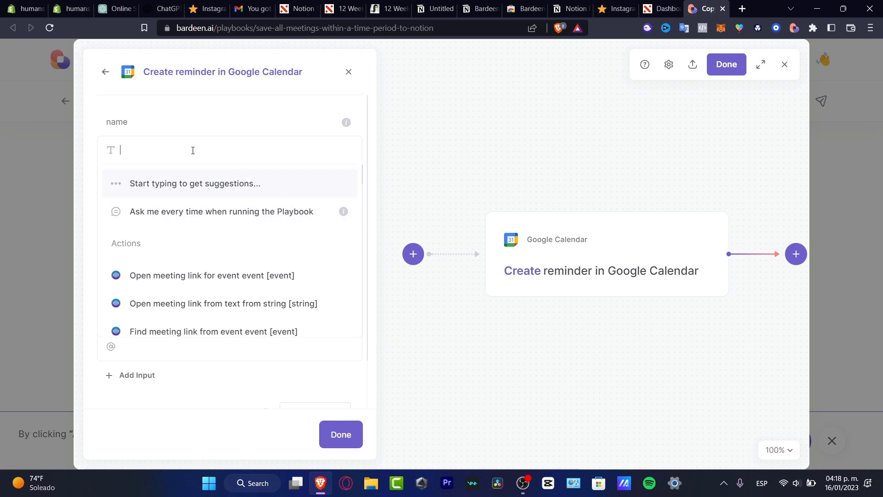
Step: Name the reminder 'Post into Youtube', set for today at midnight (00:00), lasting 1 hour
text(Pos)
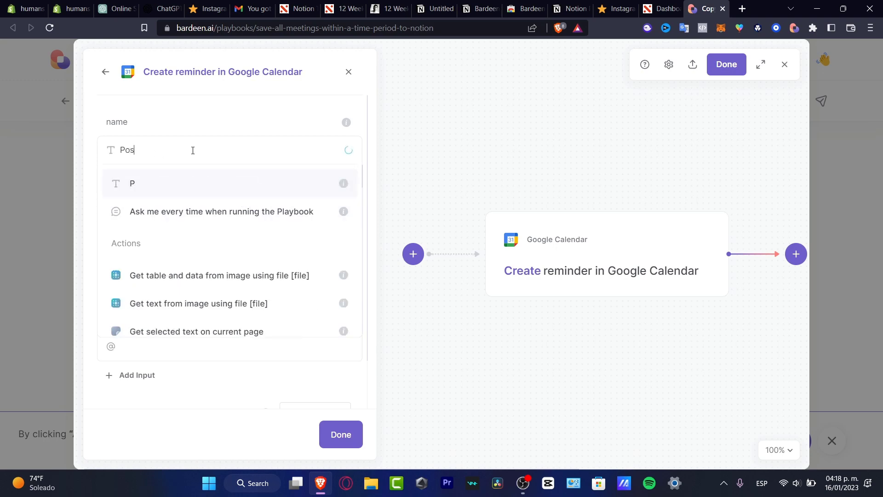
text(t into Youtube)
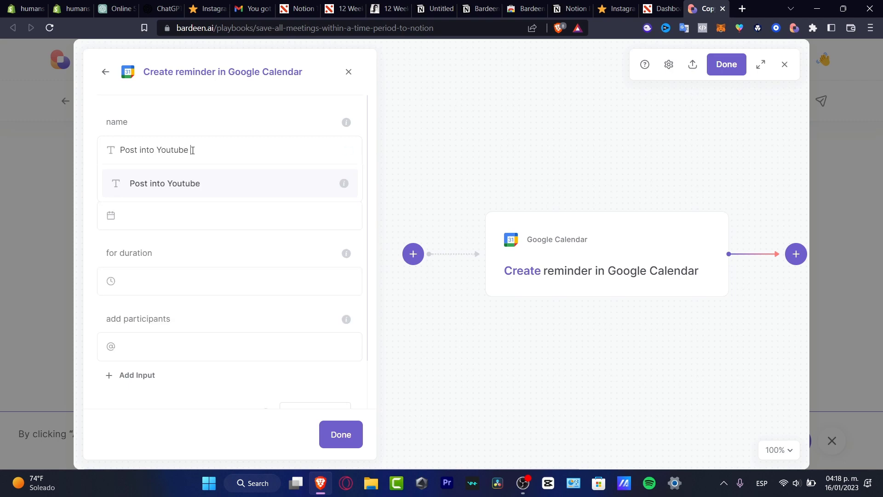
click(221, 183)
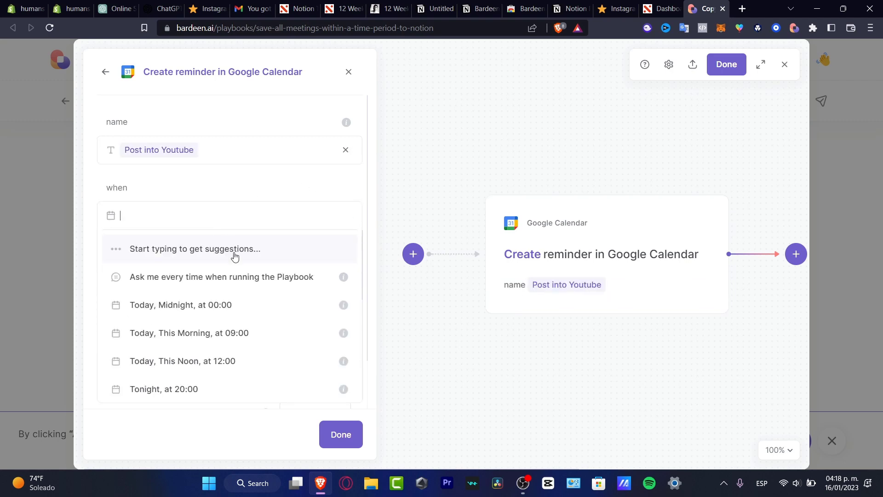
click(233, 307)
click(211, 273)
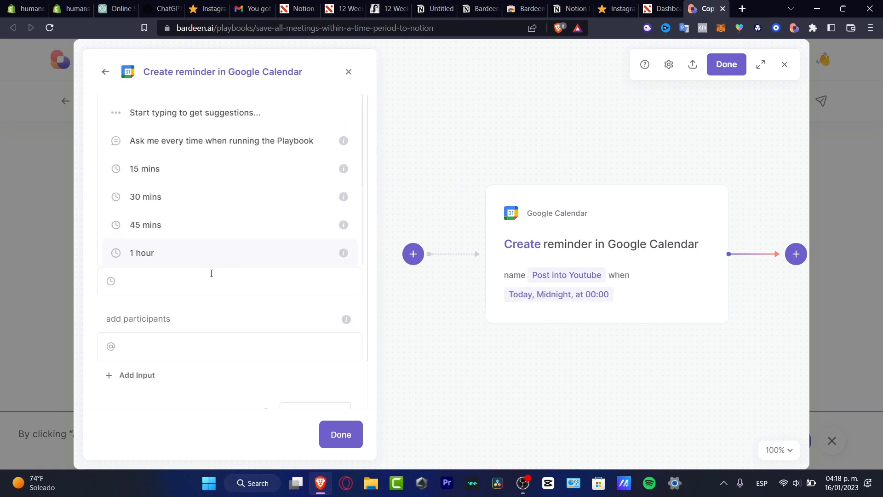
click(208, 253)
Step: Adjust the participants field and close the reminder step's settings
click(219, 346)
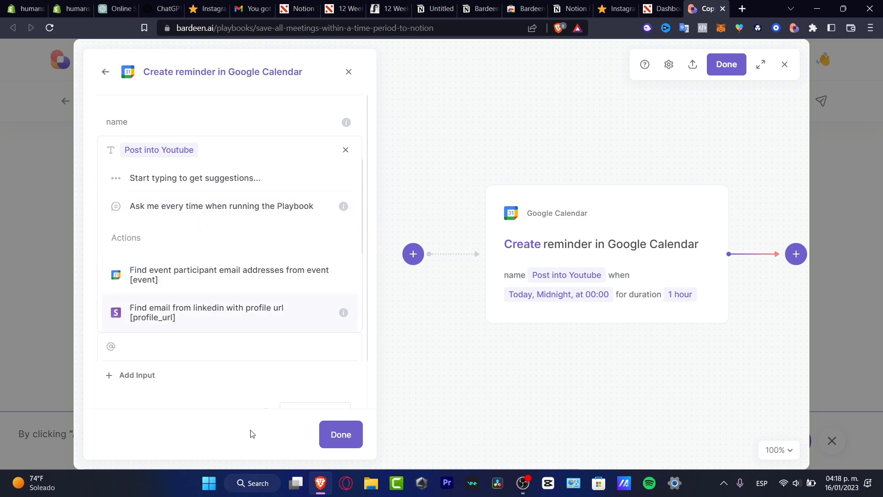
click(231, 408)
scroll(223, 346, down, 1)
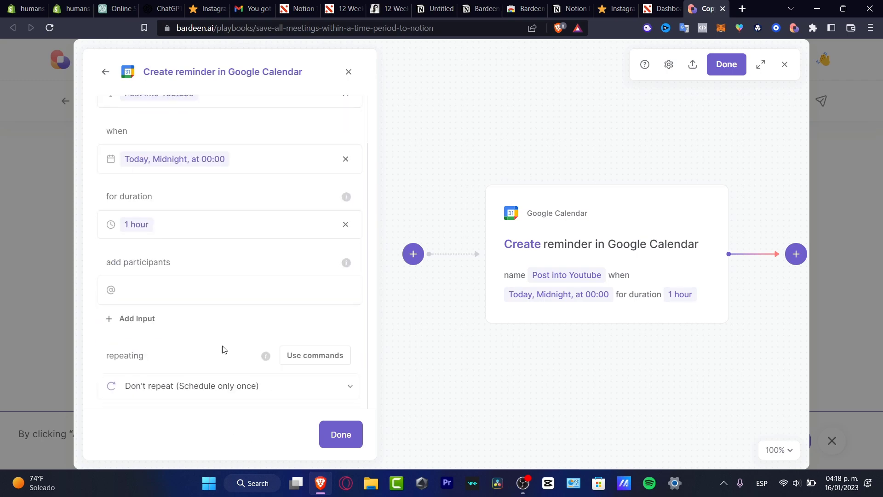
click(147, 316)
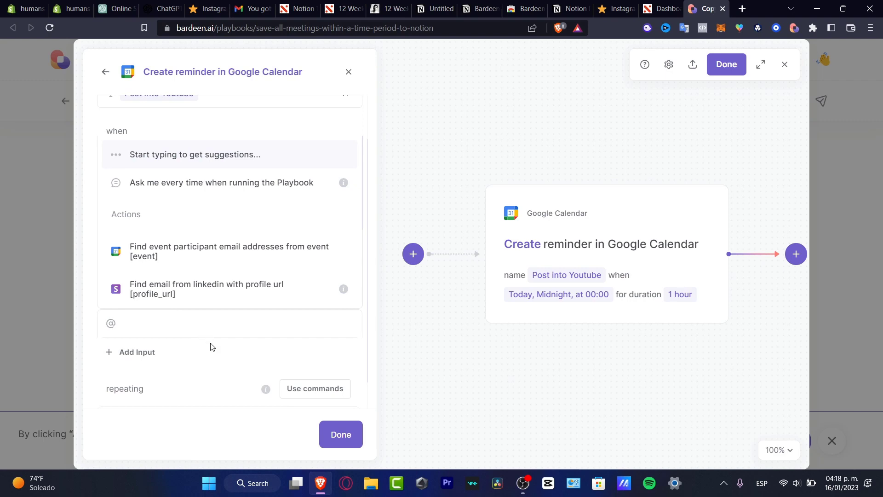
scroll(211, 346, down, 1)
click(227, 345)
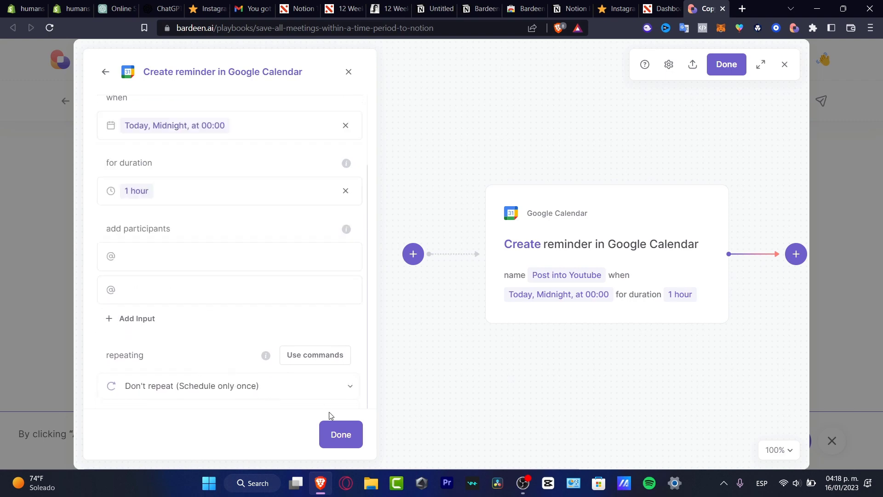
click(344, 427)
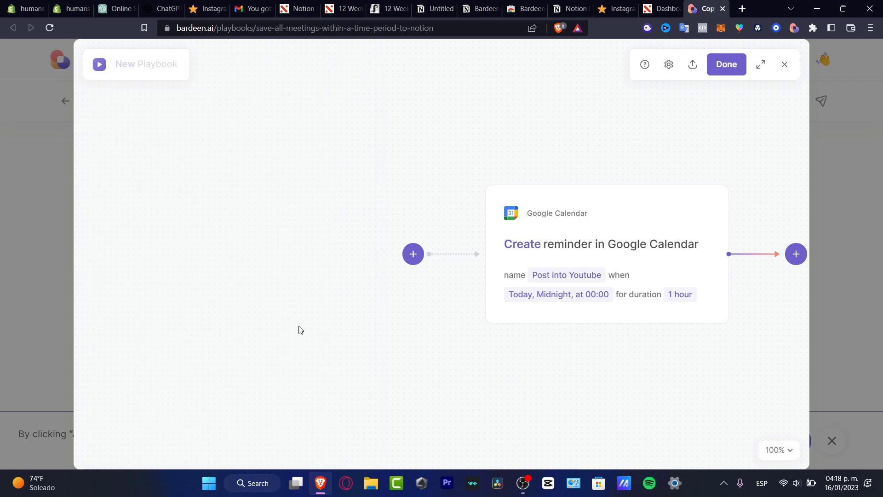
Step: Insert a Find Notion pages action before the reminder by searching 'notion'
drag(534, 236, 333, 158)
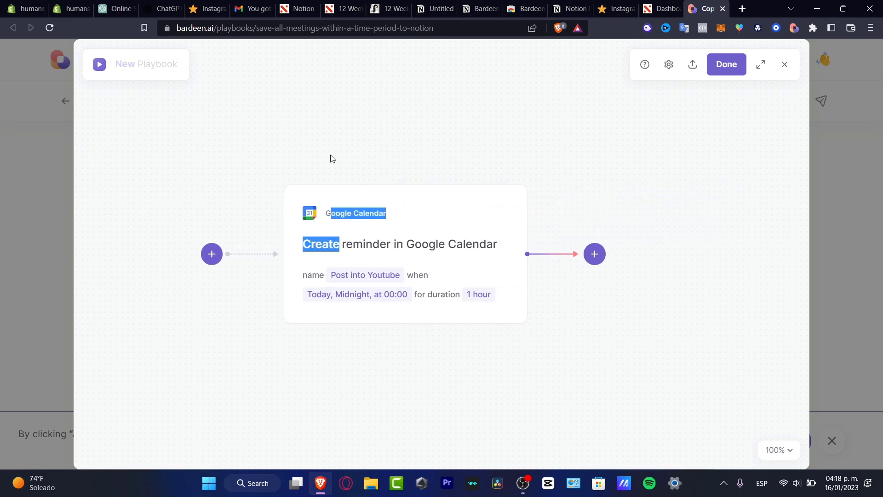
click(573, 412)
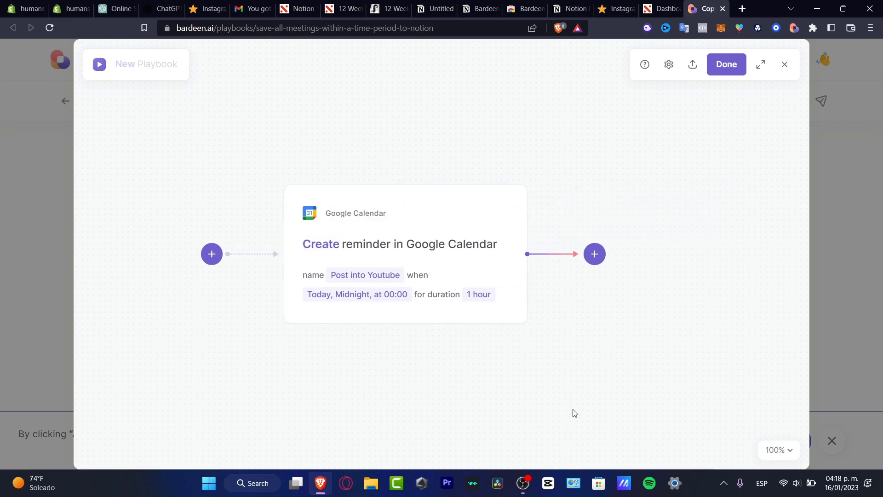
click(215, 259)
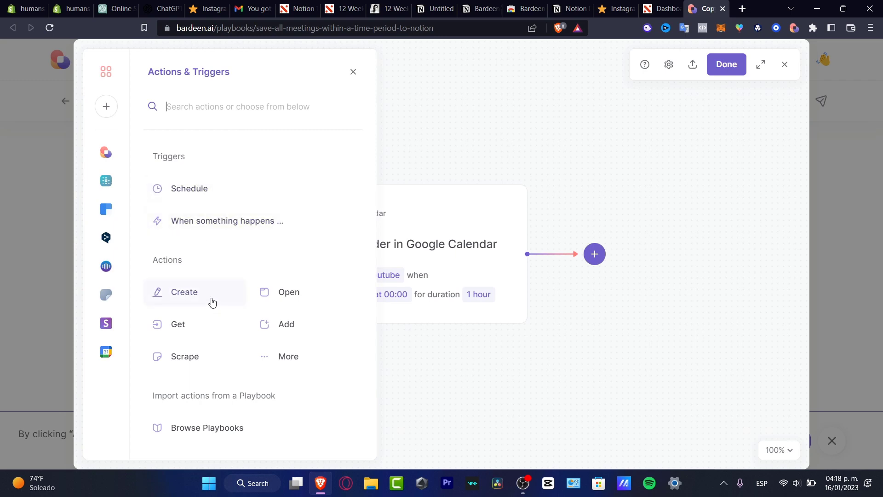
click(278, 325)
click(199, 111)
text(notion)
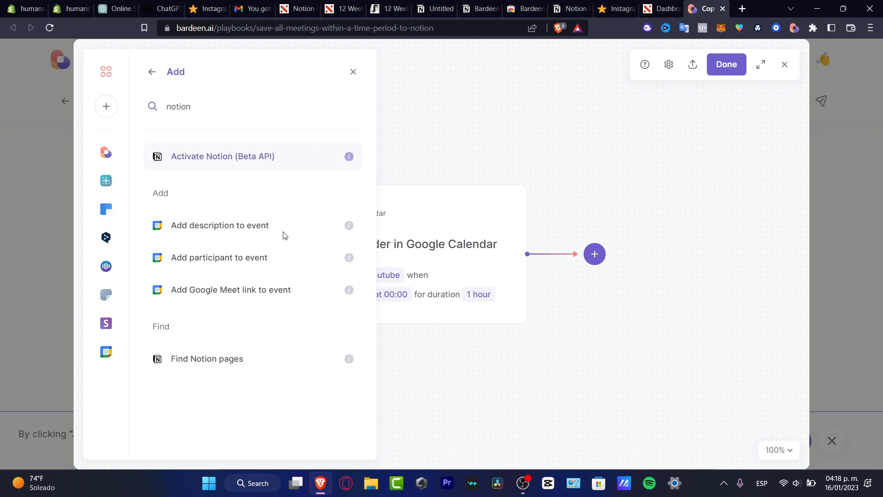
click(254, 359)
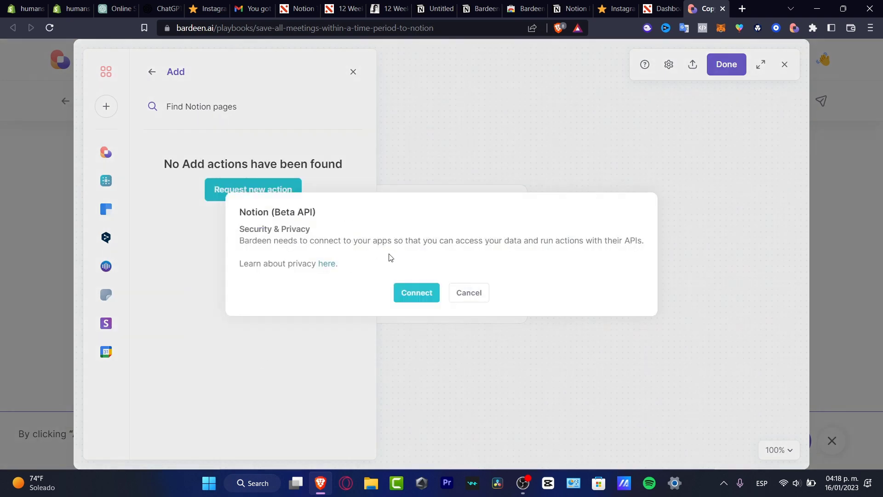
Step: Connect Bardeen to the Notion account
click(416, 295)
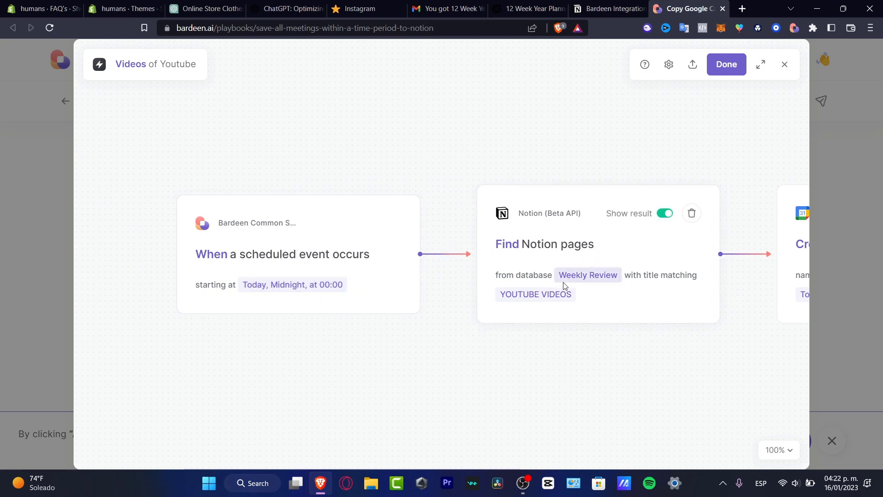
click(683, 290)
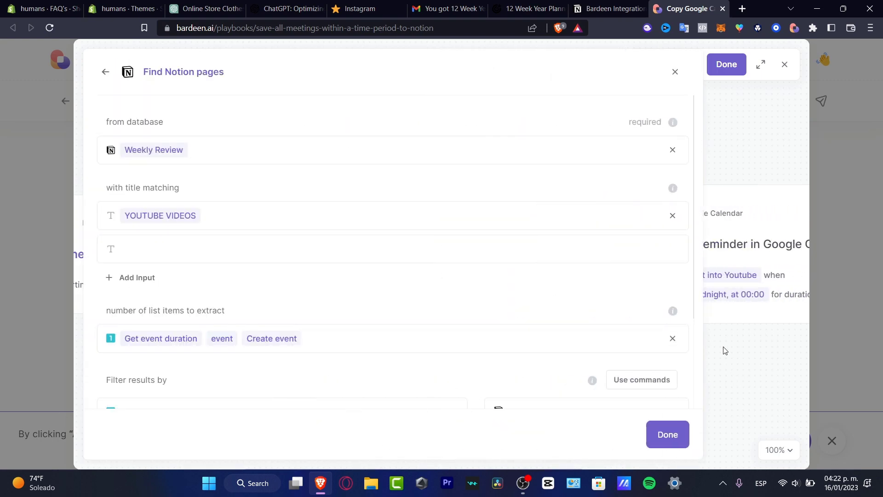
click(681, 434)
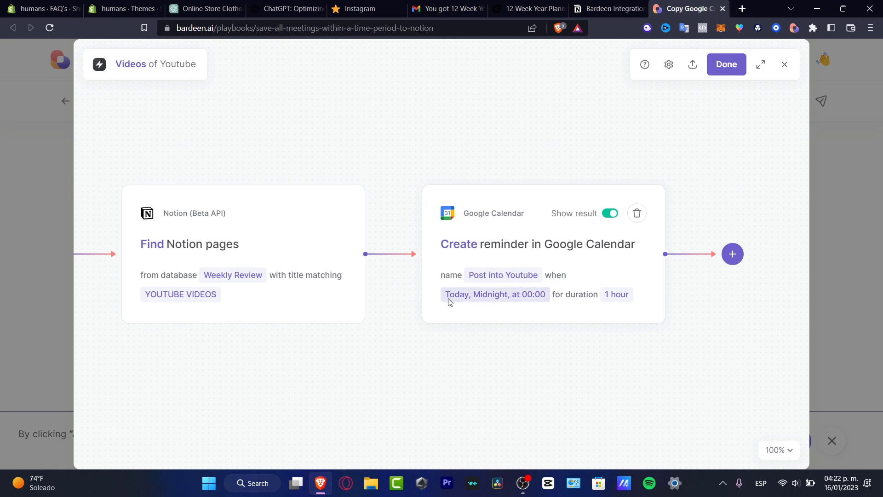
Step: Save the Videos of Youtube autobook and activate its schedule
click(728, 72)
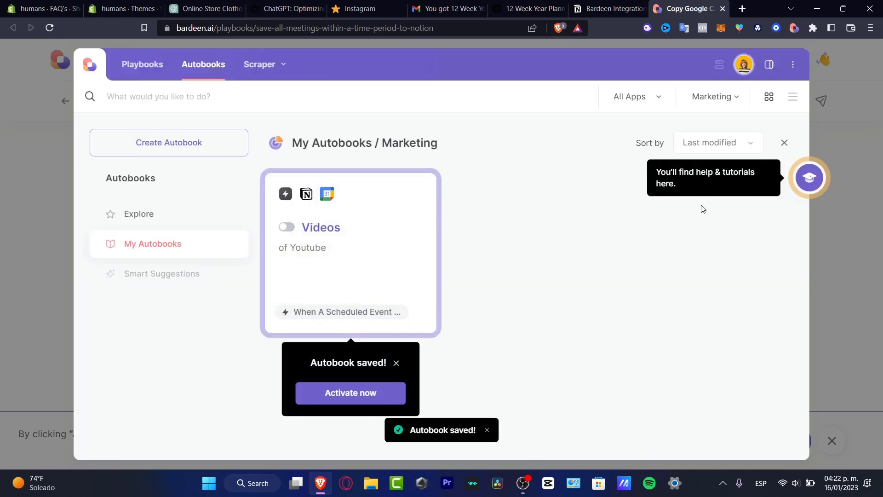
click(364, 397)
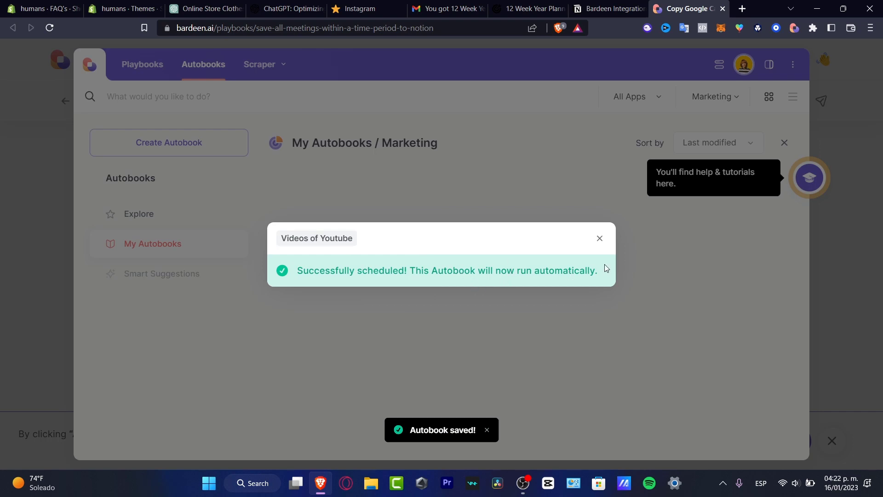
click(599, 238)
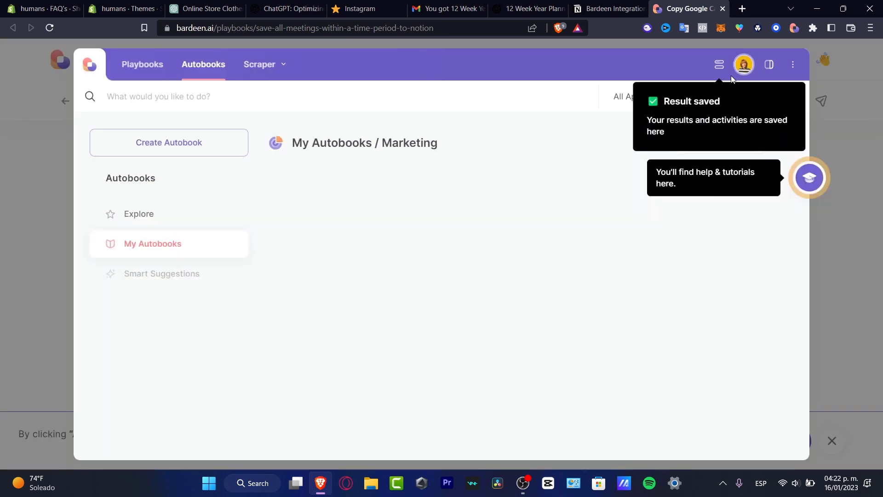
Step: Close the Bardeen builder and go to Notion's Bardeen integration page
click(831, 254)
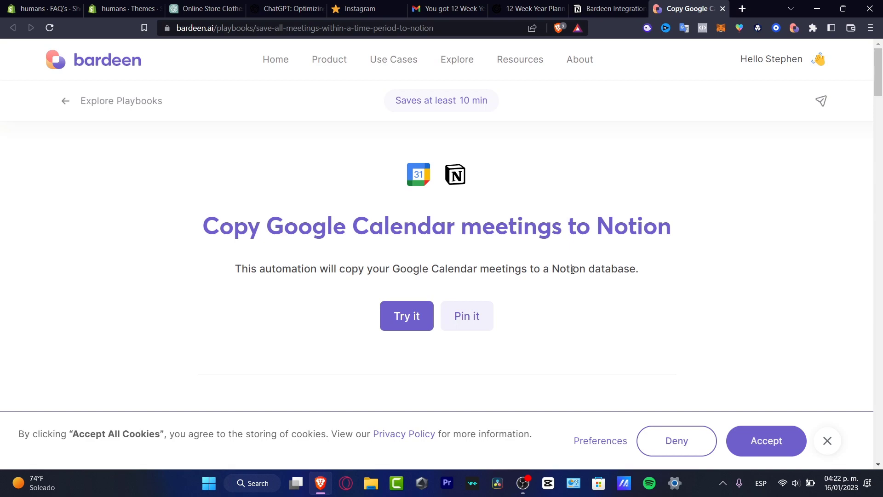
scroll(572, 270, down, 6)
scroll(566, 273, up, 6)
scroll(566, 272, down, 10)
scroll(566, 272, up, 6)
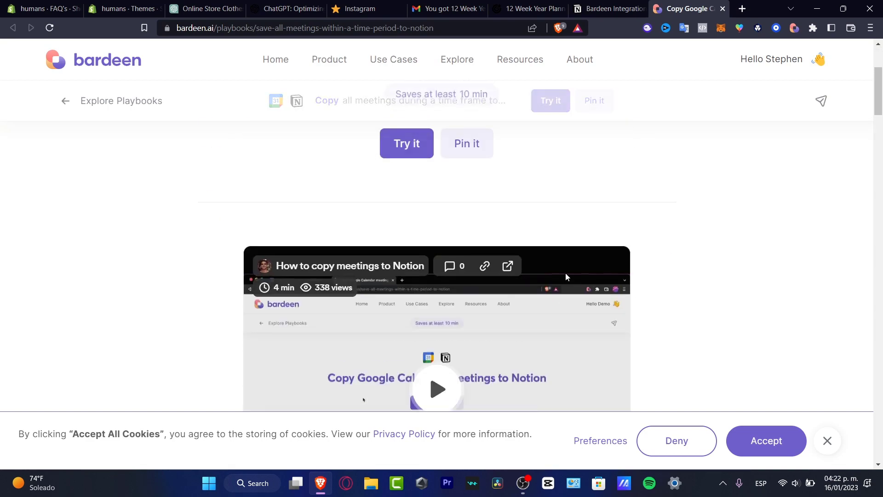
scroll(566, 276, down, 12)
scroll(566, 276, down, 10)
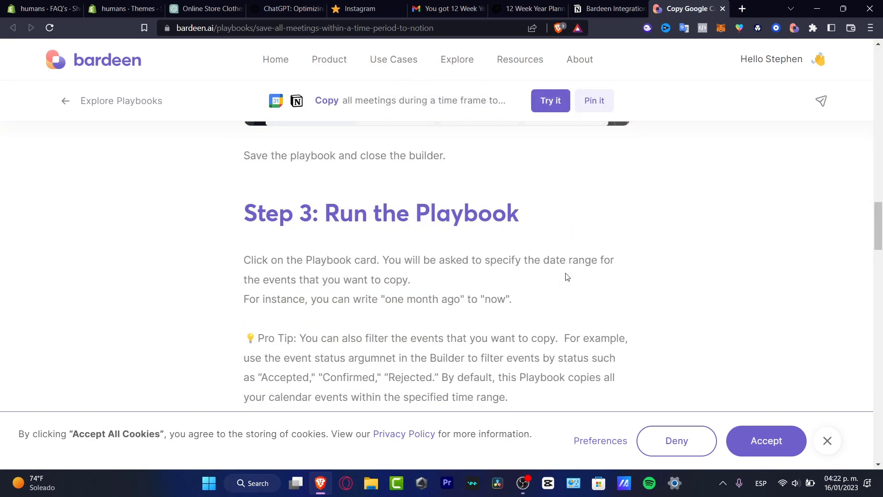
scroll(565, 274, up, 20)
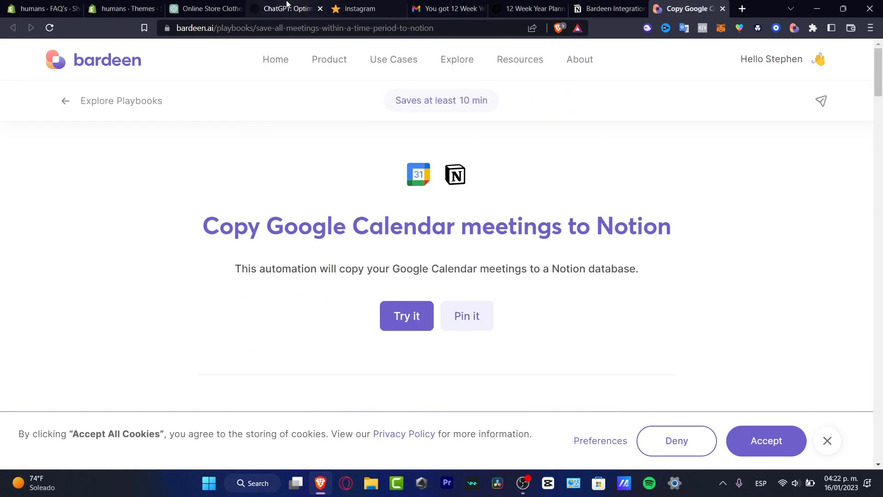
click(598, 5)
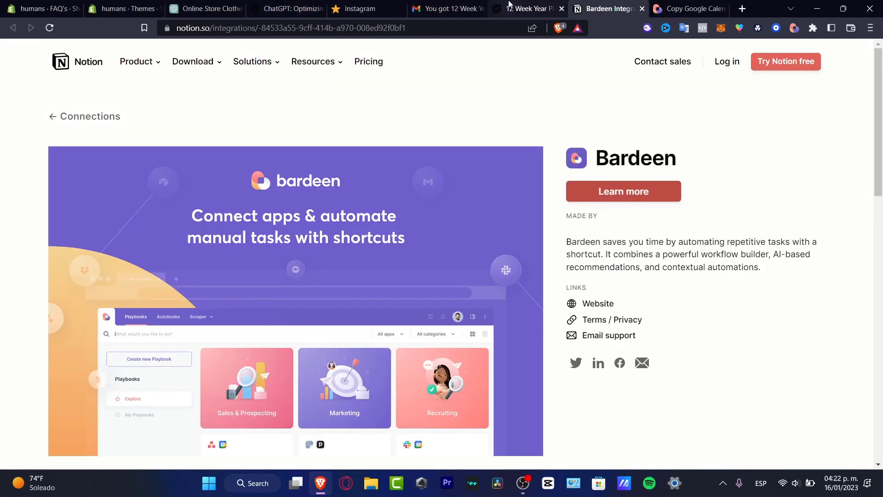
Step: Scan the 12 Week Year Planner's weekly video tasks, then go to Gmail
click(533, 9)
click(327, 141)
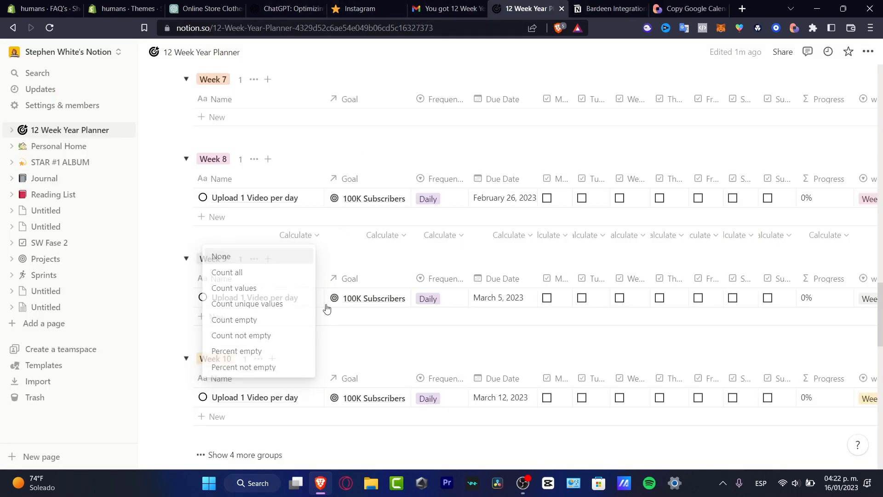
scroll(373, 323, down, 15)
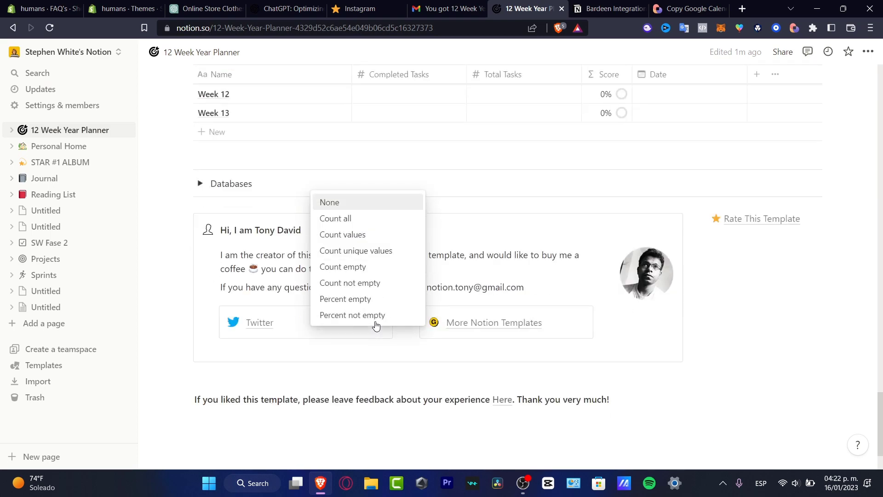
scroll(575, 321, up, 20)
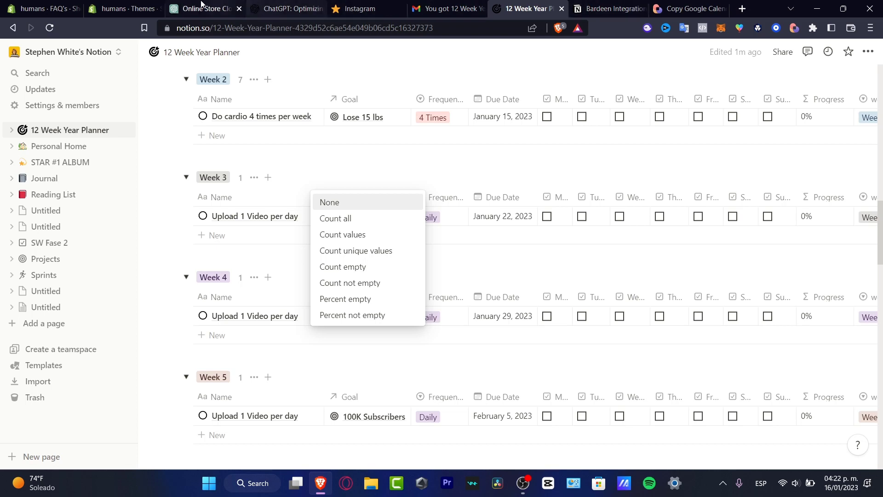
click(447, 8)
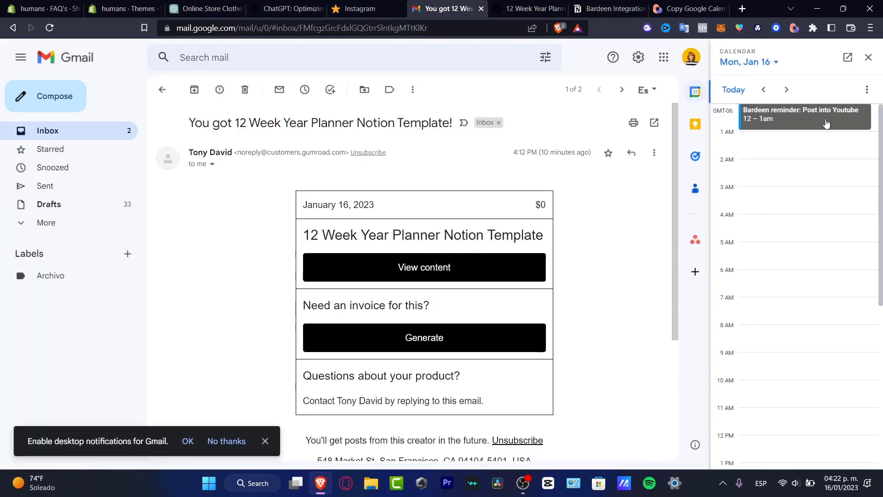
click(844, 120)
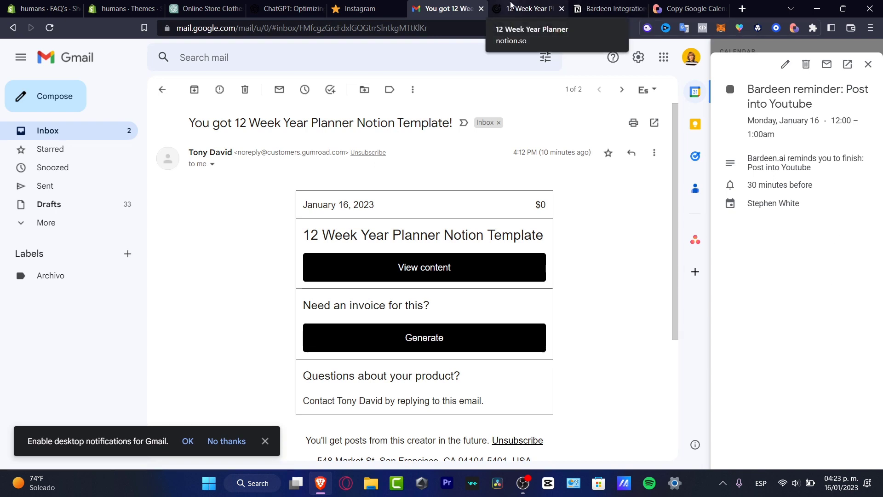
drag(607, 8, 545, 13)
click(455, 8)
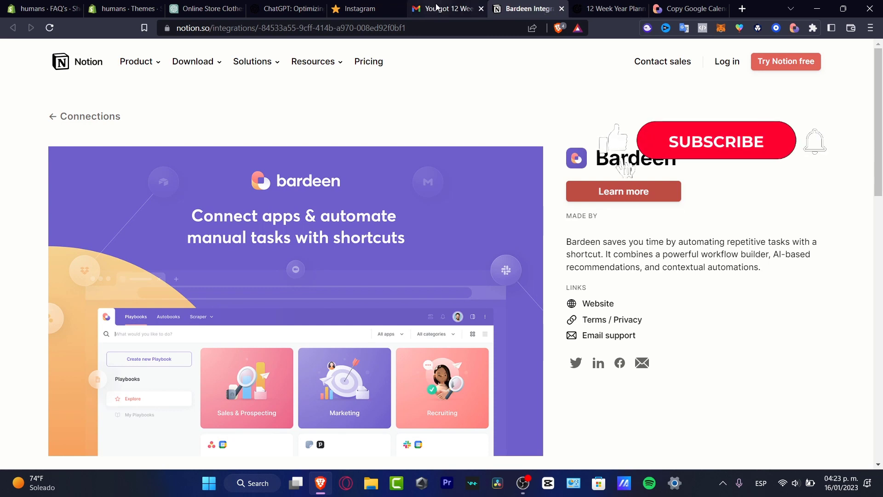